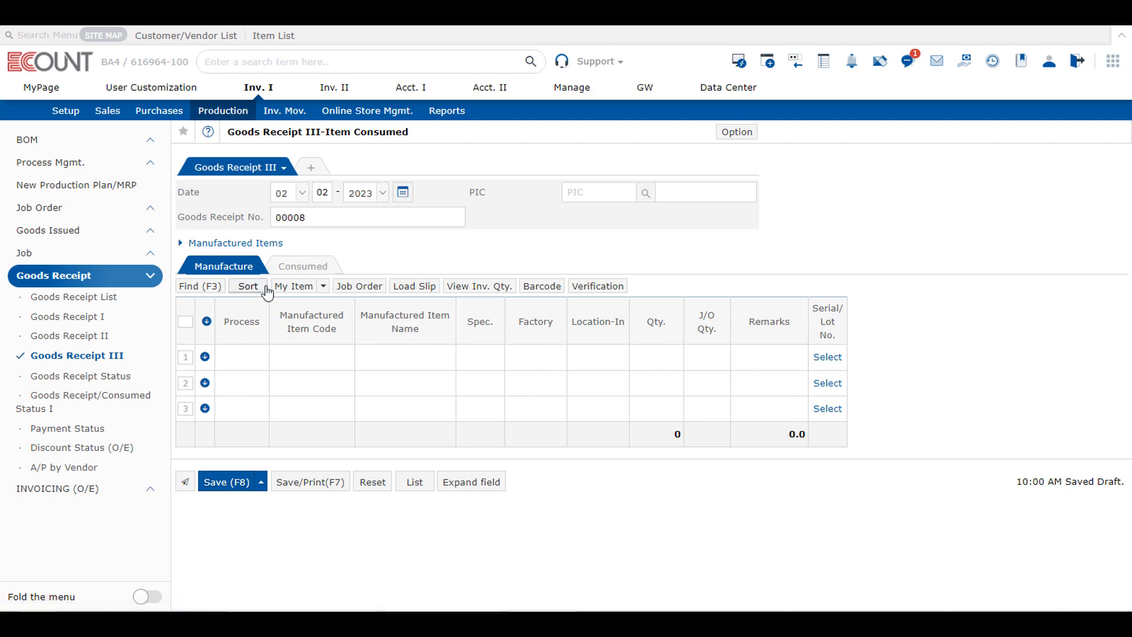
# Step: Compare the Manufacture and Consumed grids of the Goods Receipt III form
pyautogui.click(314, 266)
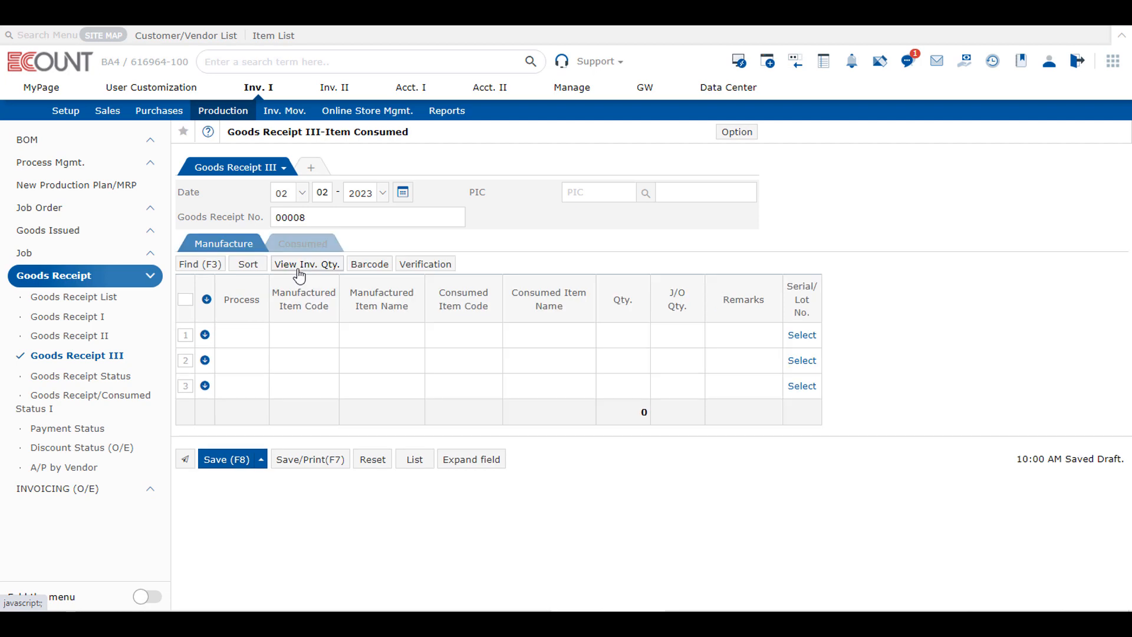
pyautogui.click(230, 245)
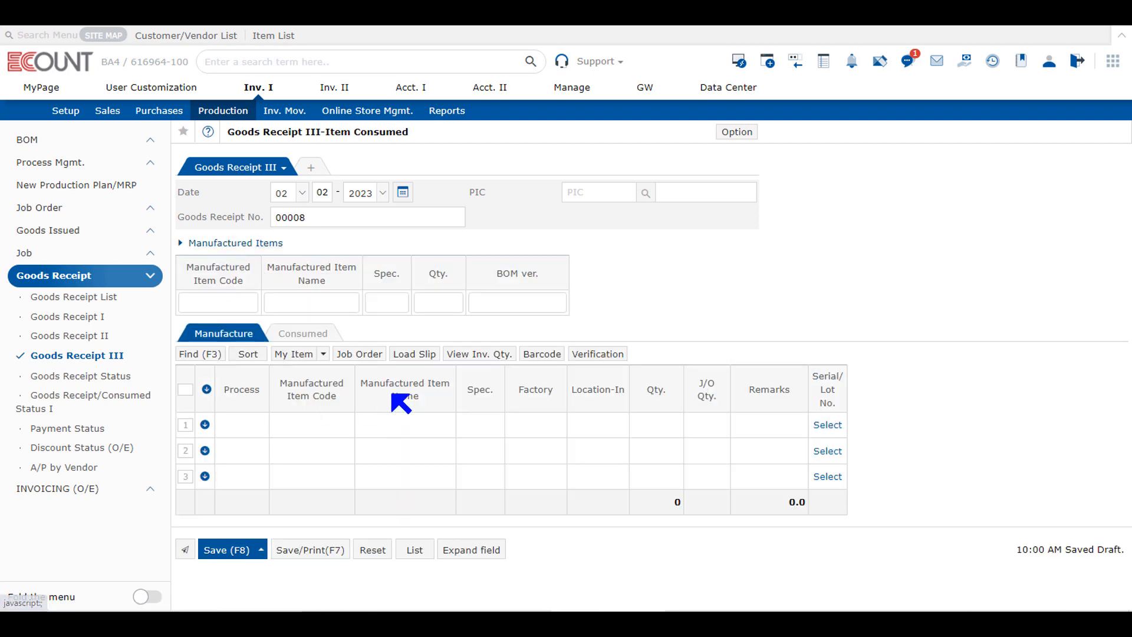
pyautogui.click(318, 334)
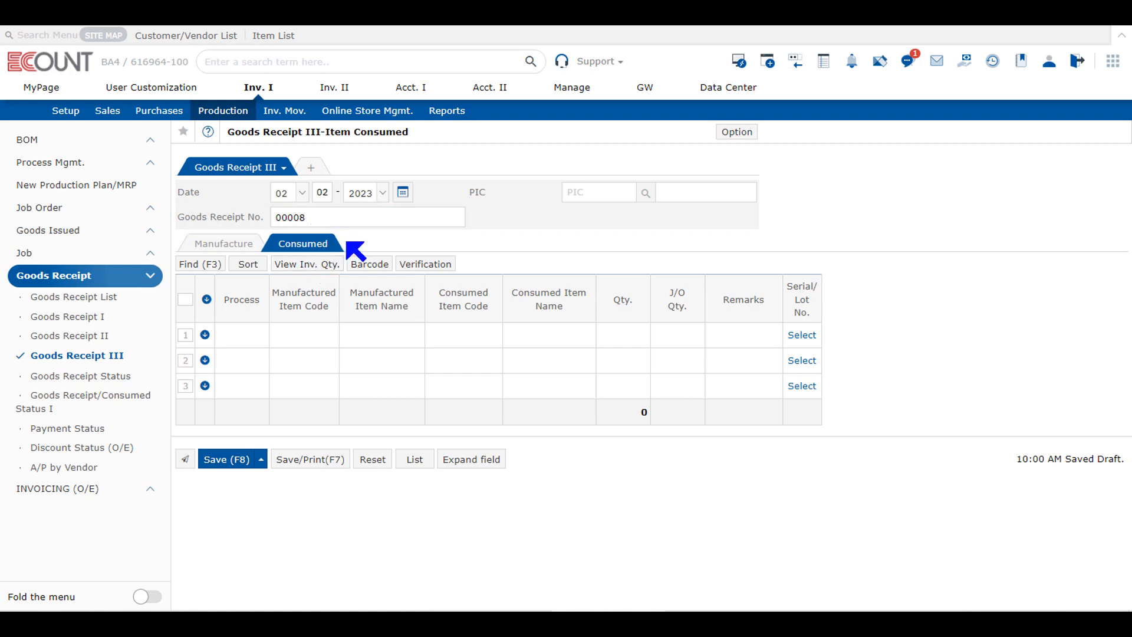
pyautogui.click(245, 245)
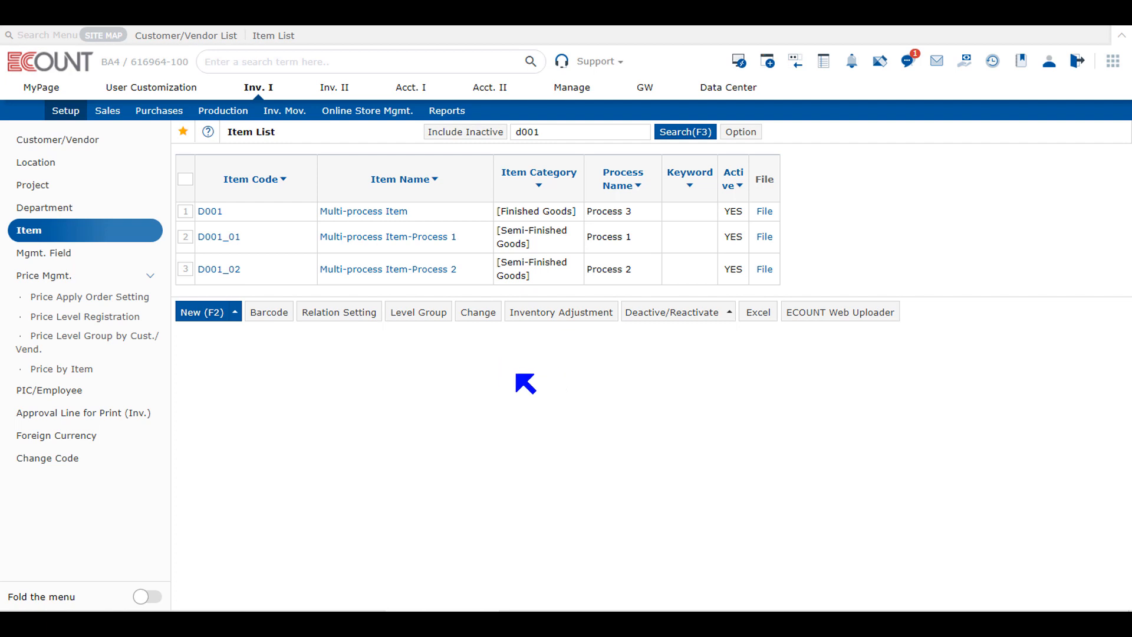
# Step: Review the Multiple Processes Item Settings for items, including status, process level and code division symbol, and close them unchanged
pyautogui.click(748, 135)
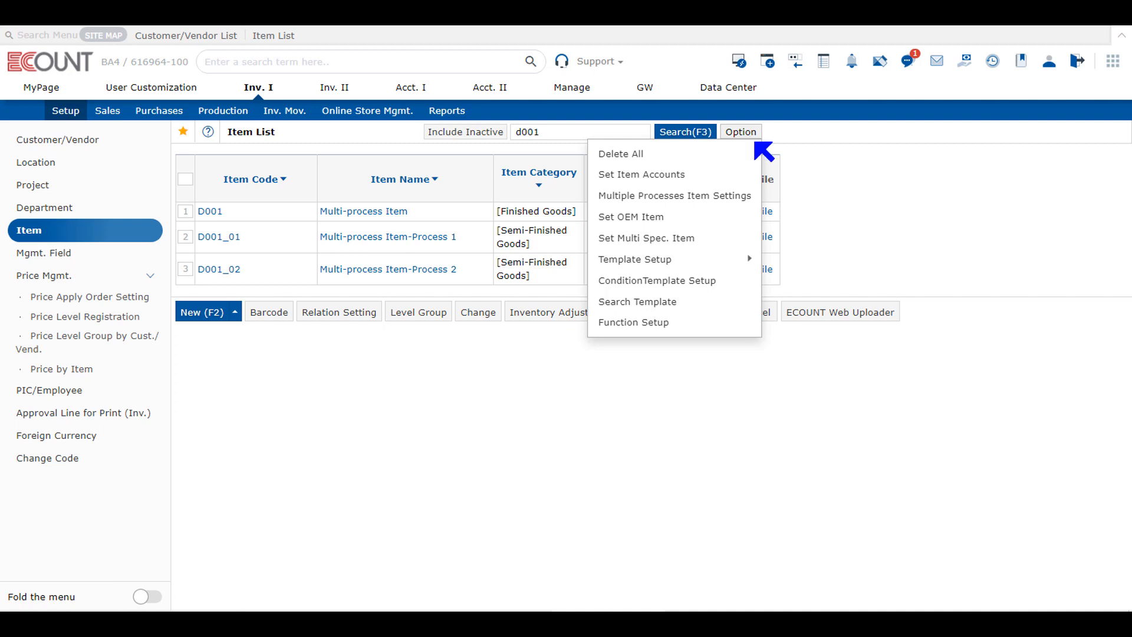
pyautogui.click(725, 198)
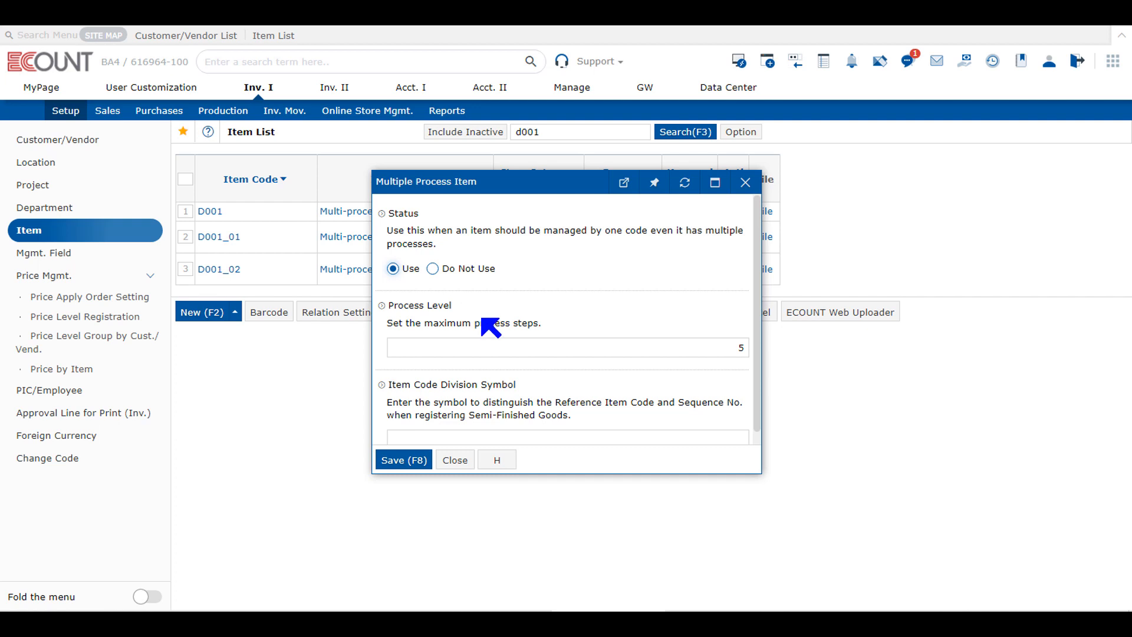
pyautogui.scroll(-1, 480, 321)
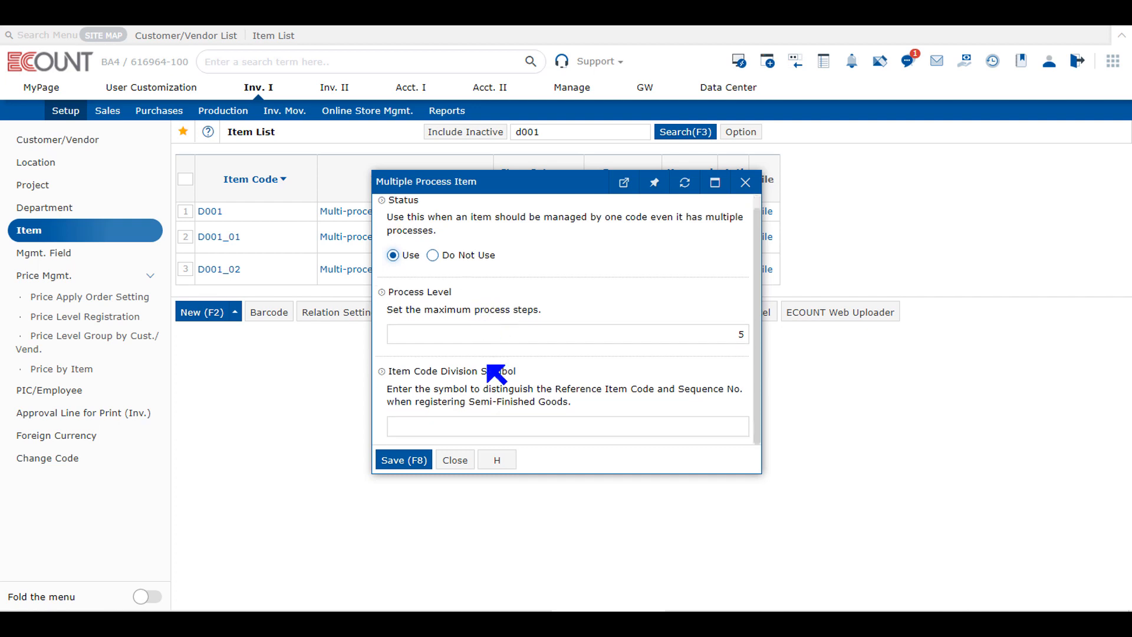
pyautogui.click(456, 462)
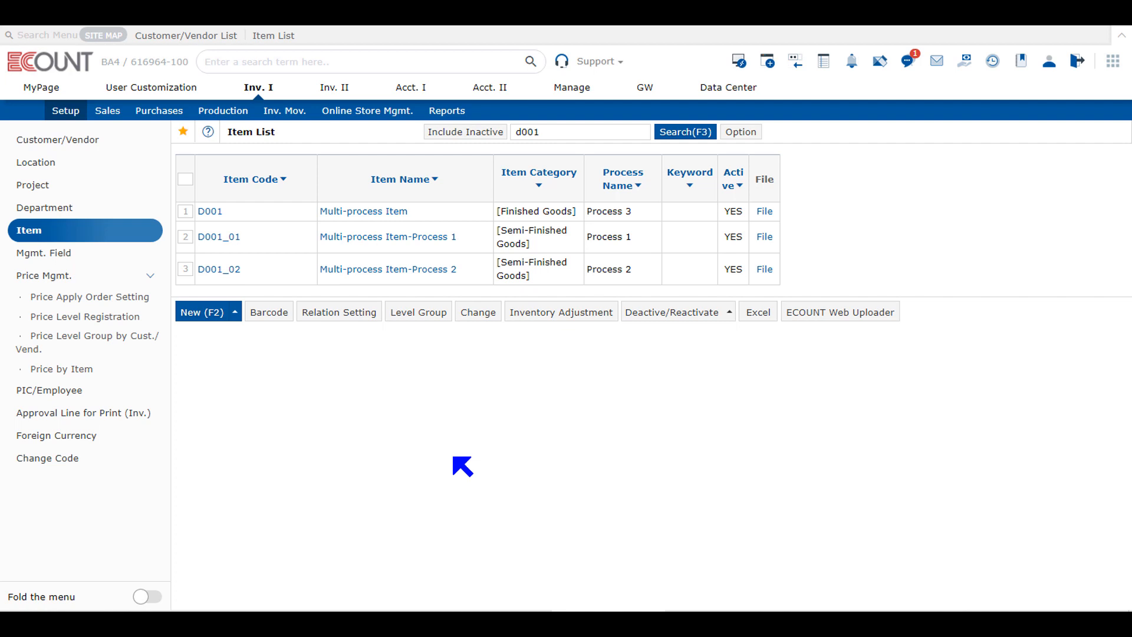
# Step: Start a new multiple-process item with Process 1 at level 1 and Process 2 at level 2, and close it unsaved
pyautogui.moveTo(211, 325)
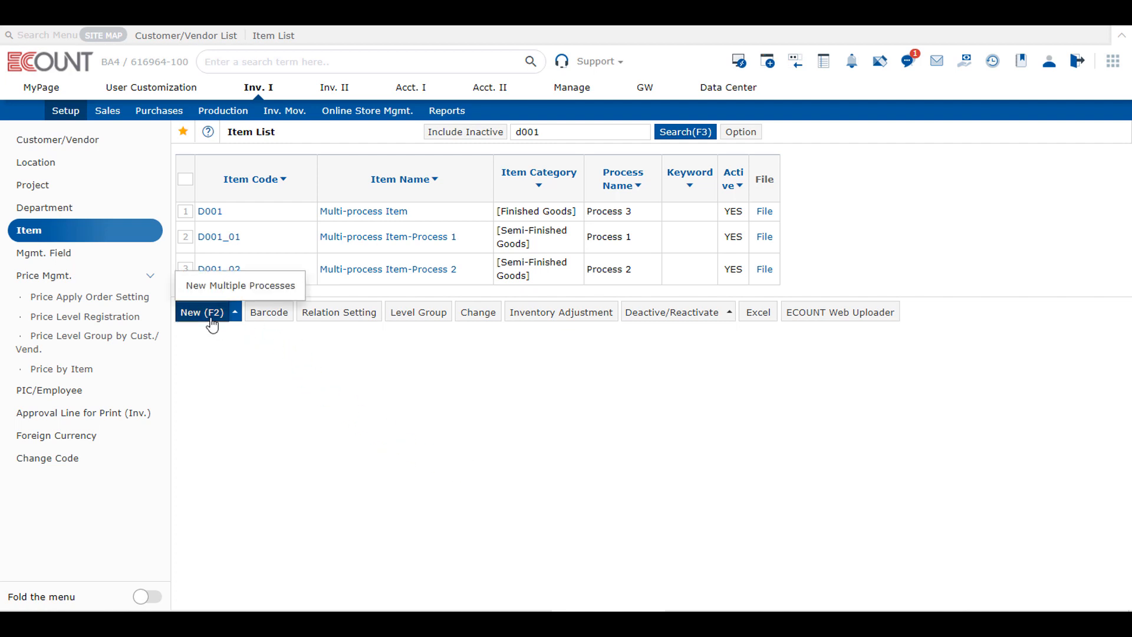
pyautogui.click(233, 289)
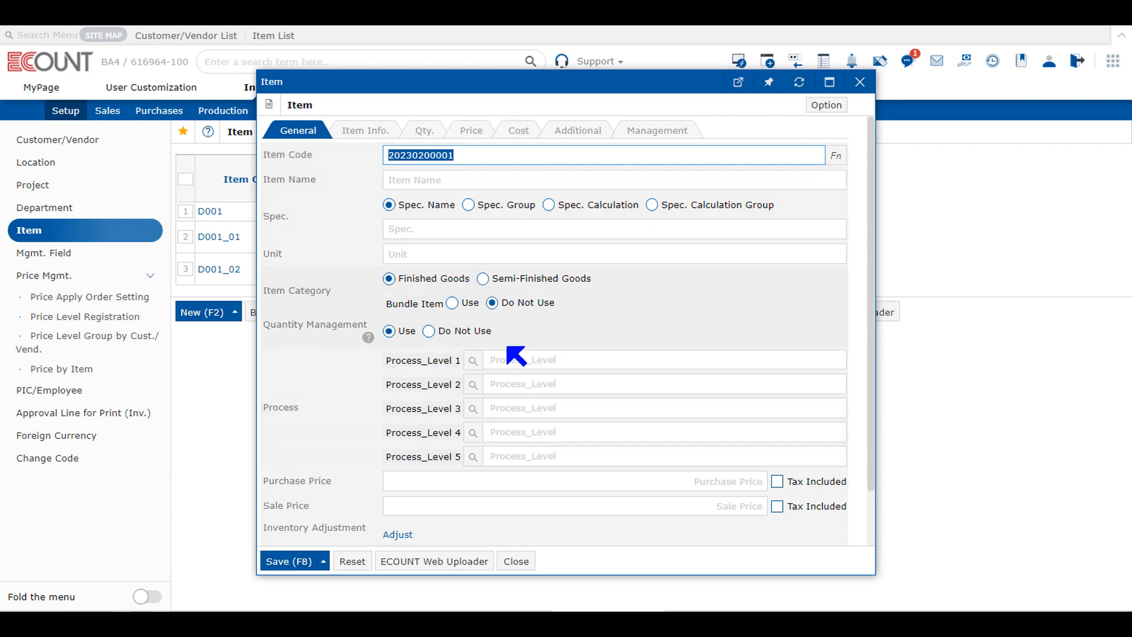
pyautogui.click(473, 361)
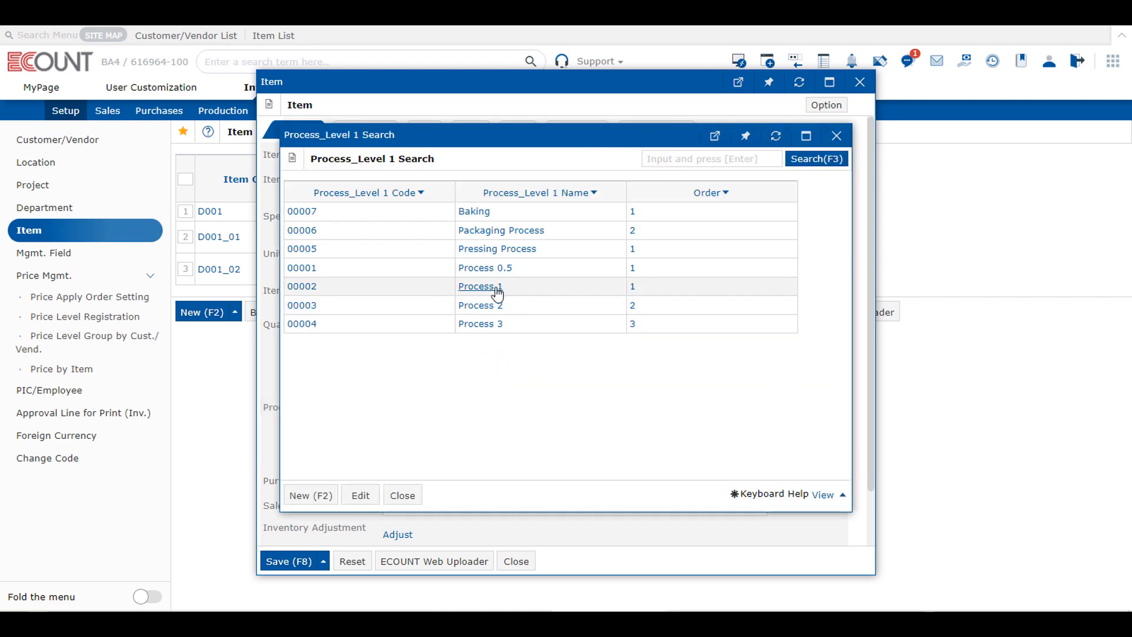
pyautogui.click(496, 288)
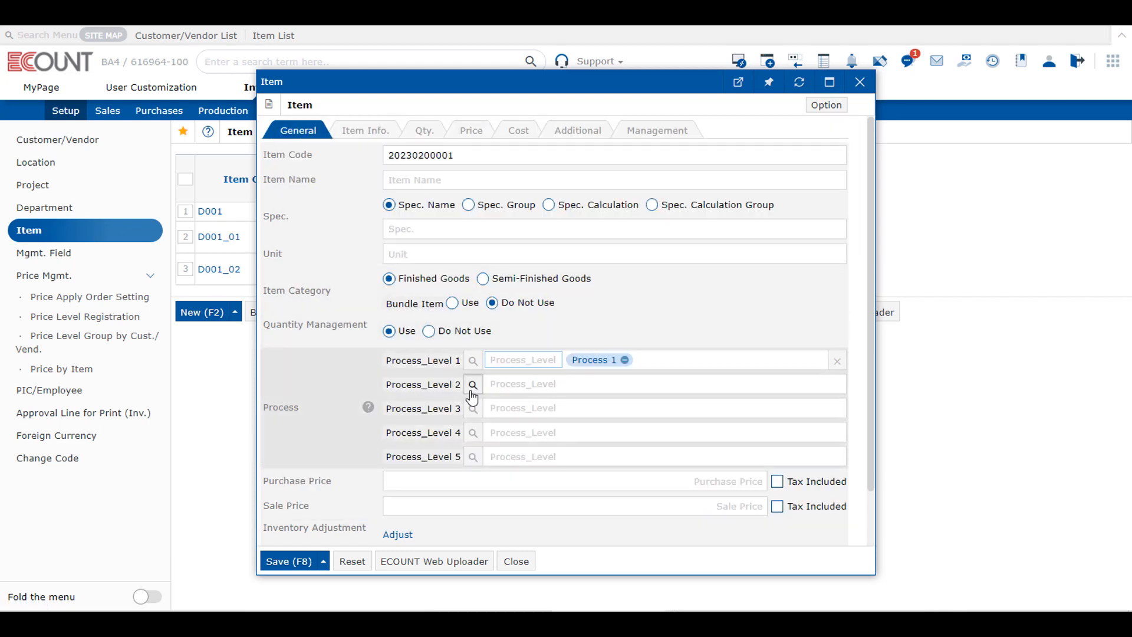
pyautogui.click(472, 385)
pyautogui.click(495, 306)
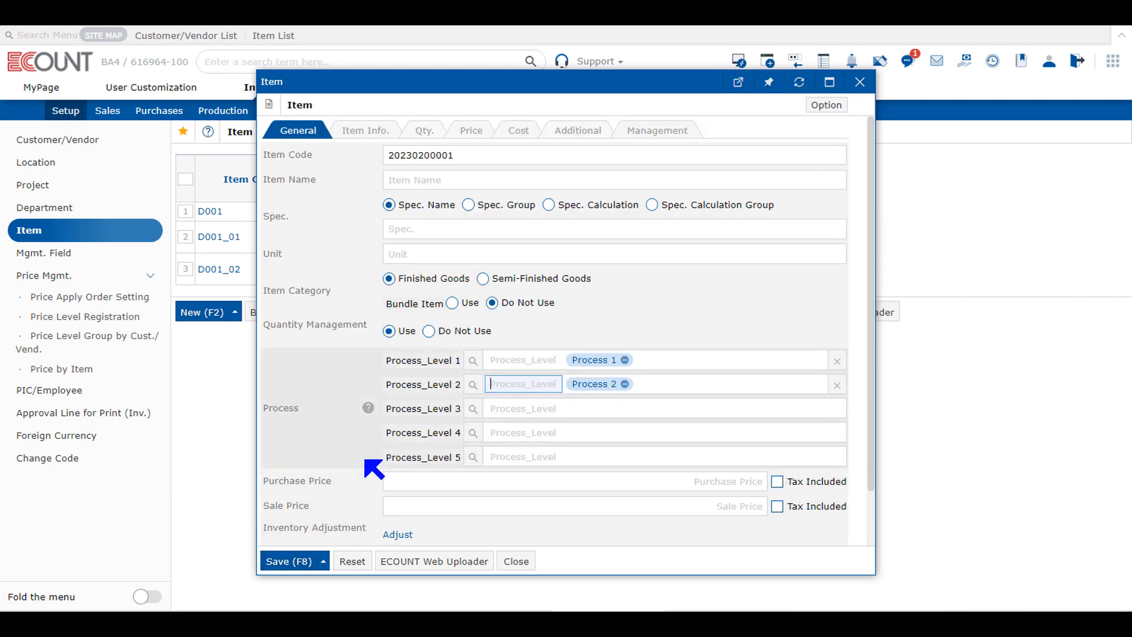
pyautogui.click(503, 560)
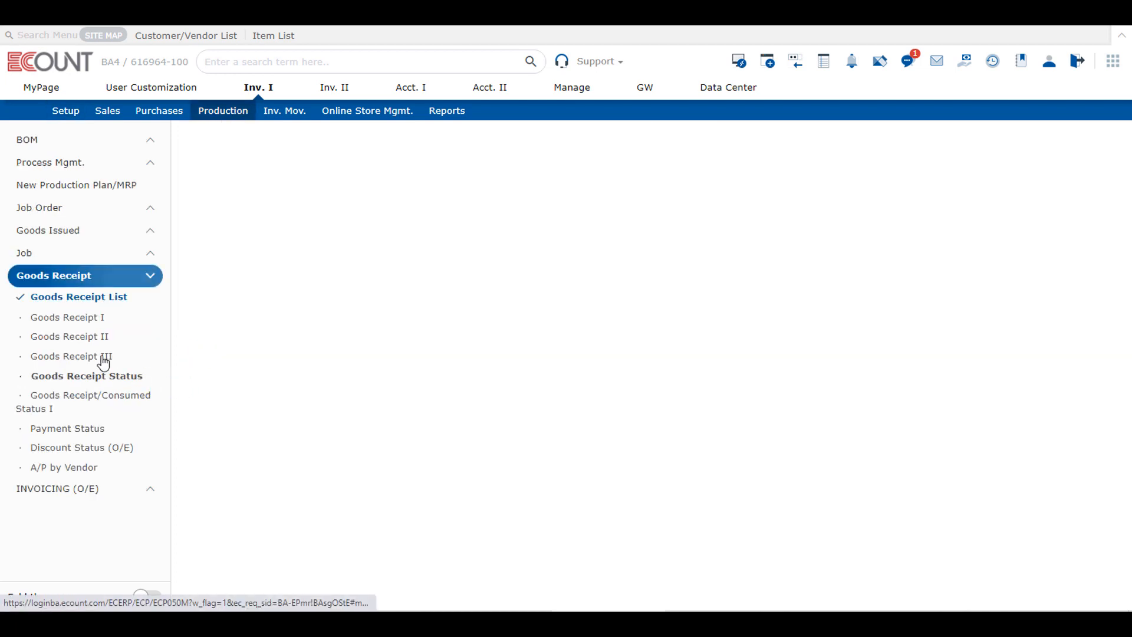
# Step: Open a new Goods Receipt III entry, discarding its temporary saved data, and expand the Manufactured Items section
pyautogui.click(103, 357)
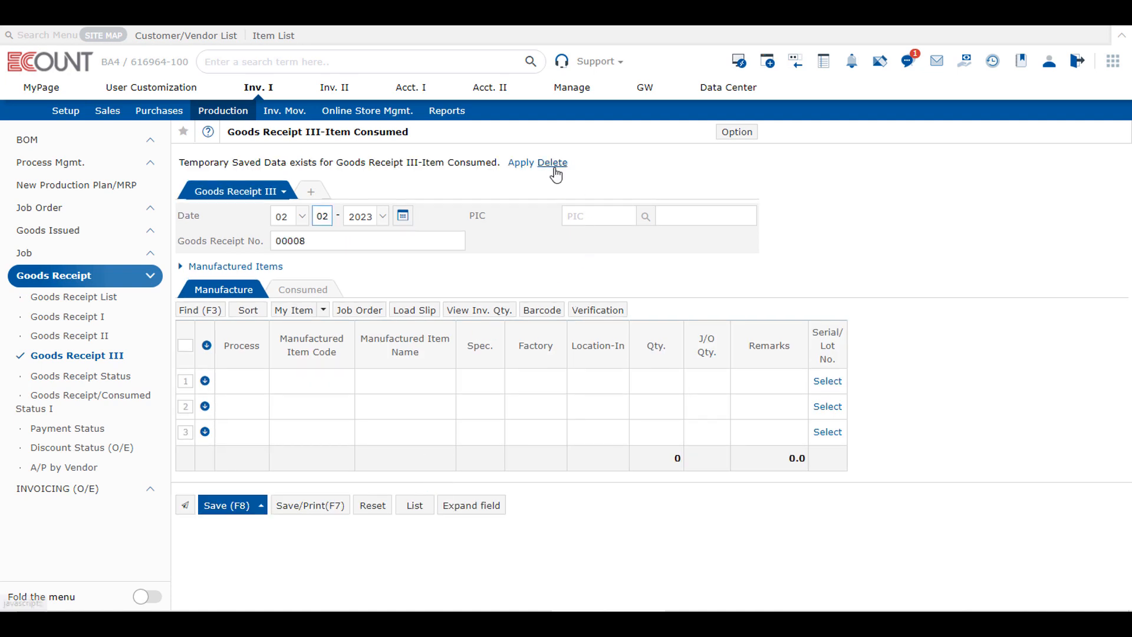
pyautogui.click(548, 158)
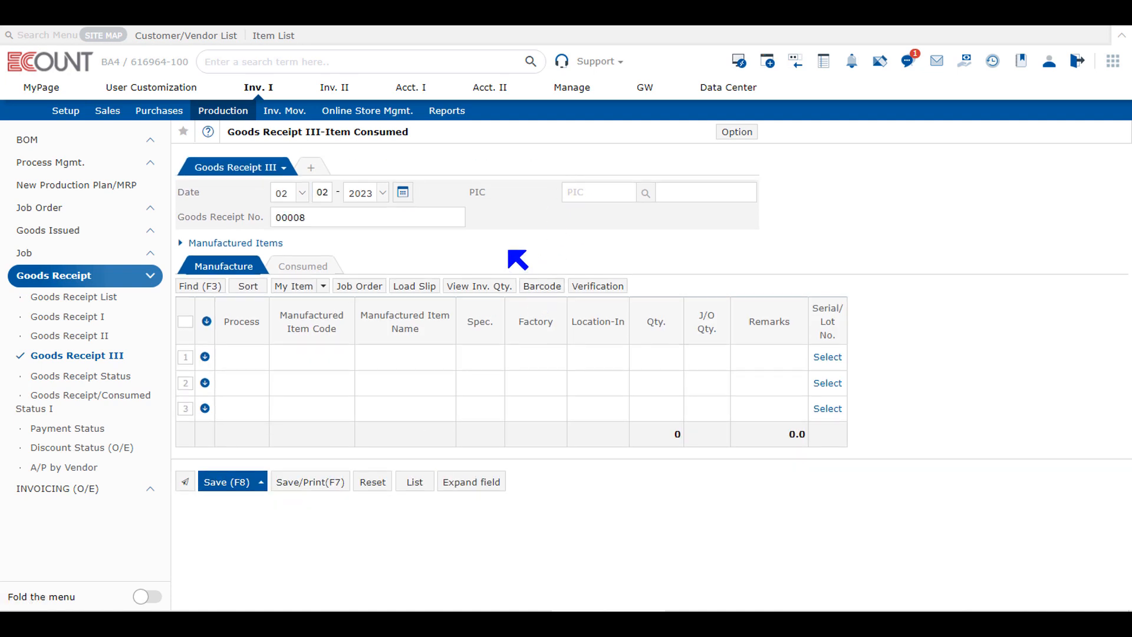
pyautogui.click(235, 243)
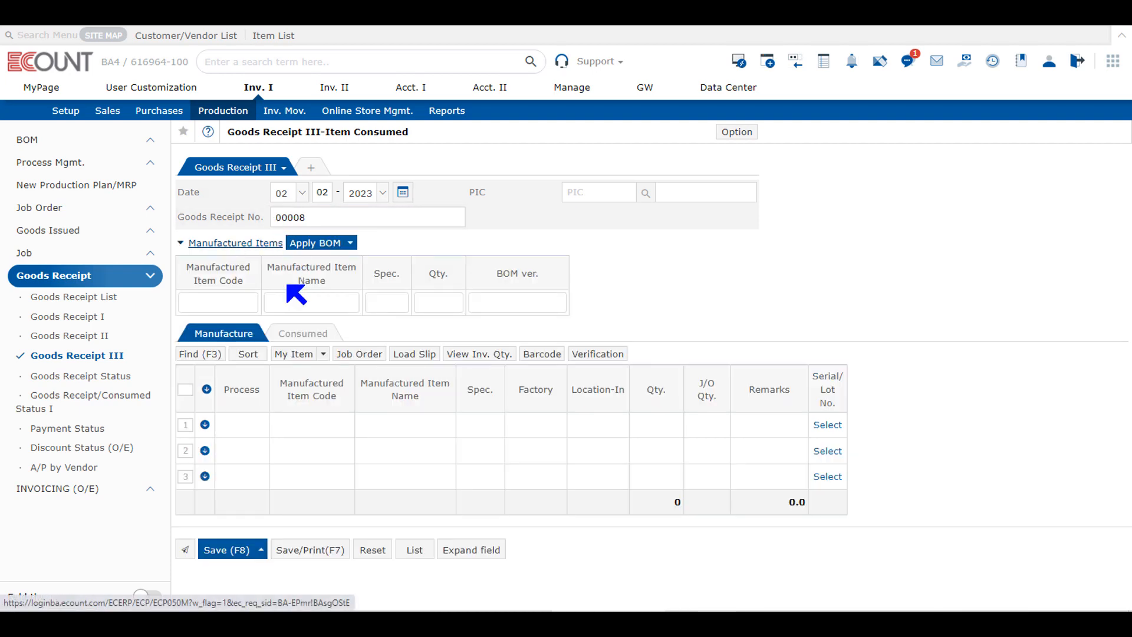
pyautogui.click(250, 303)
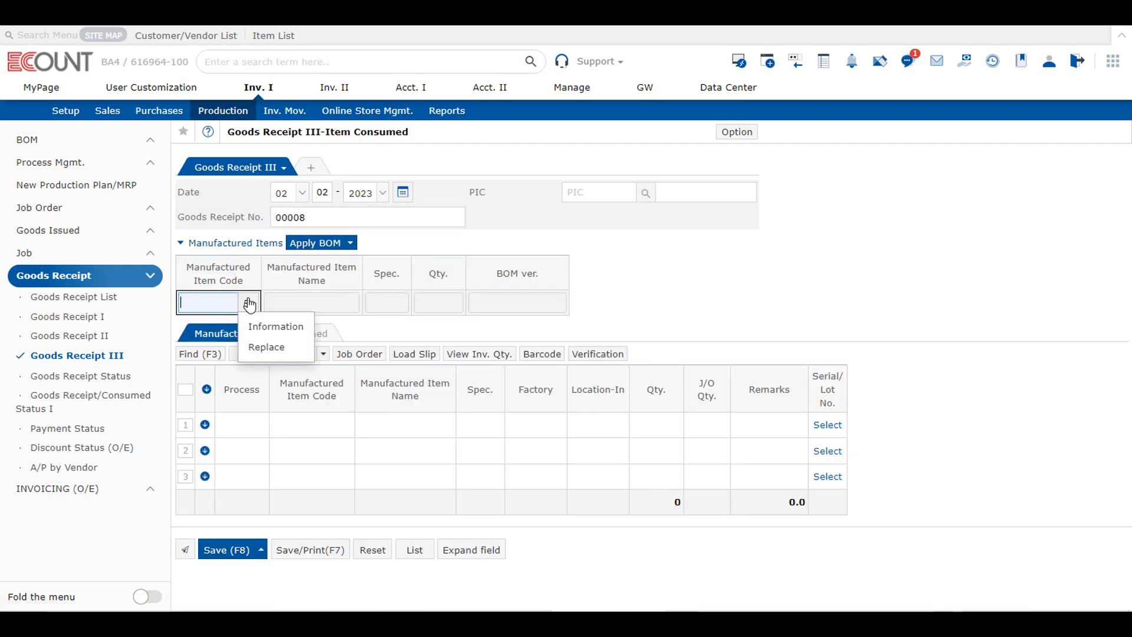
pyautogui.press('Return')
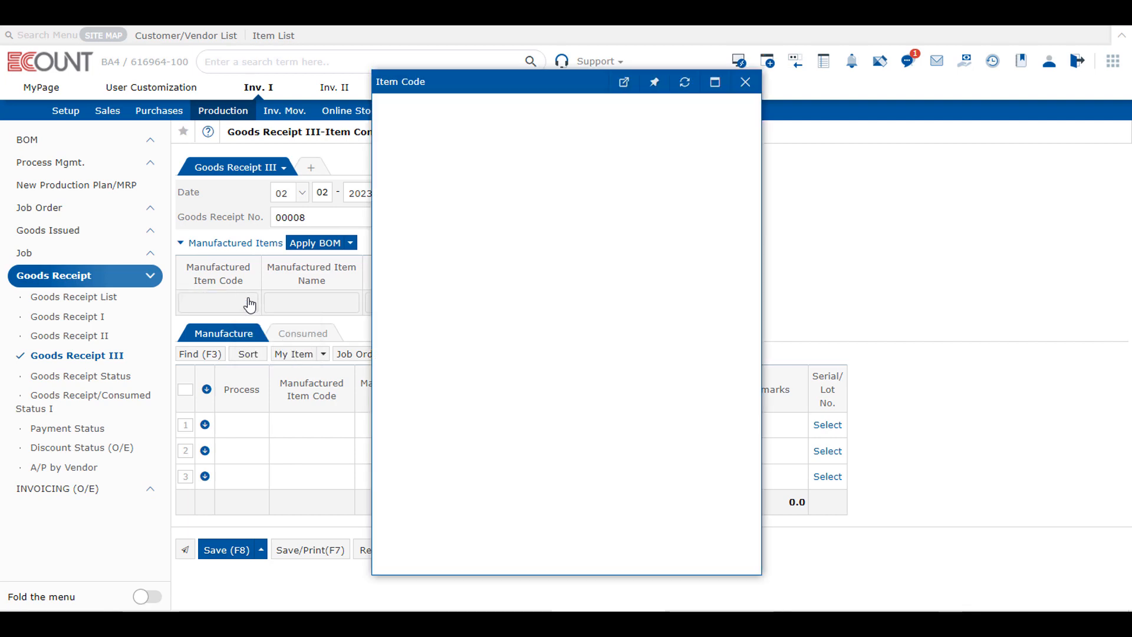
pyautogui.click(881, 82)
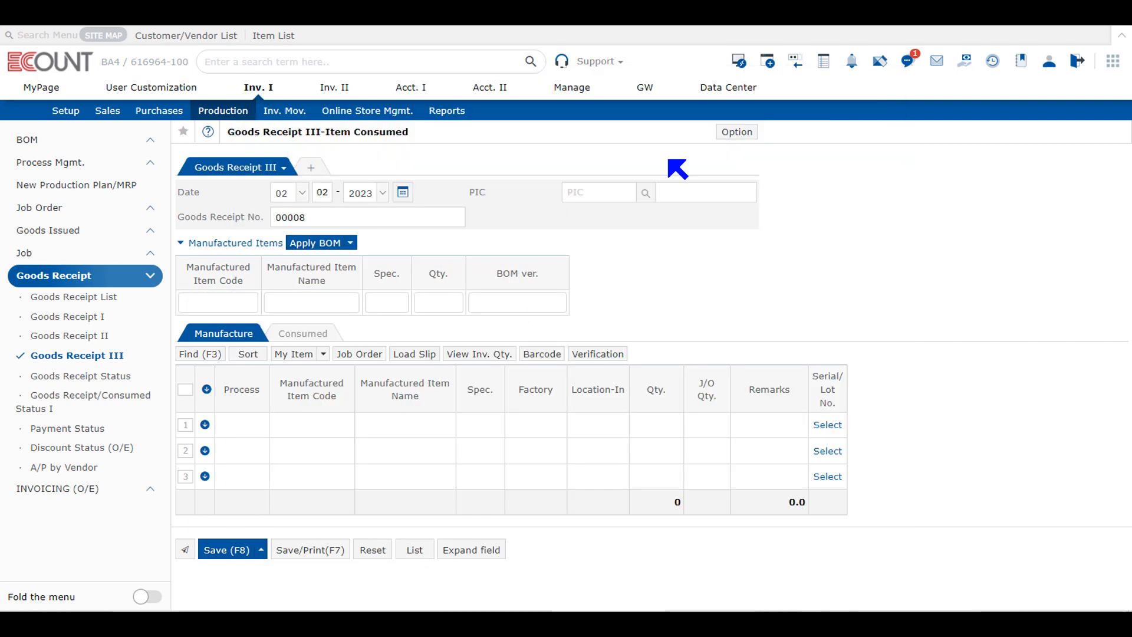
# Step: Search for "multi", enter Multi-process Item (D001) as the manufactured item with quantity 300, and apply its BOM
pyautogui.write('mu')
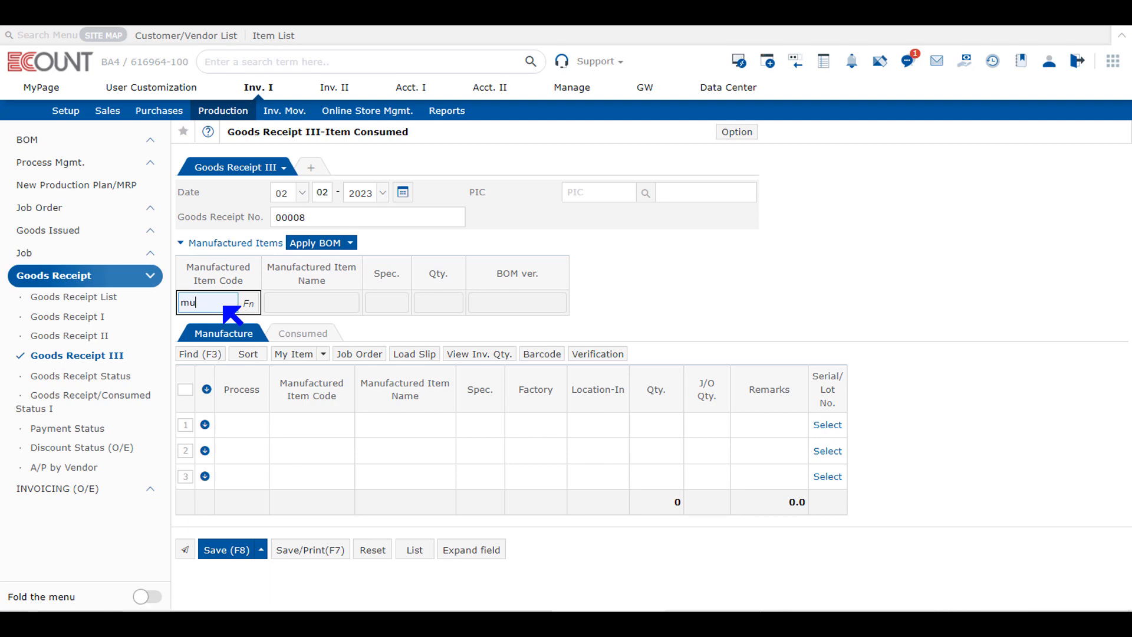
pyautogui.write('lti')
pyautogui.press('Return')
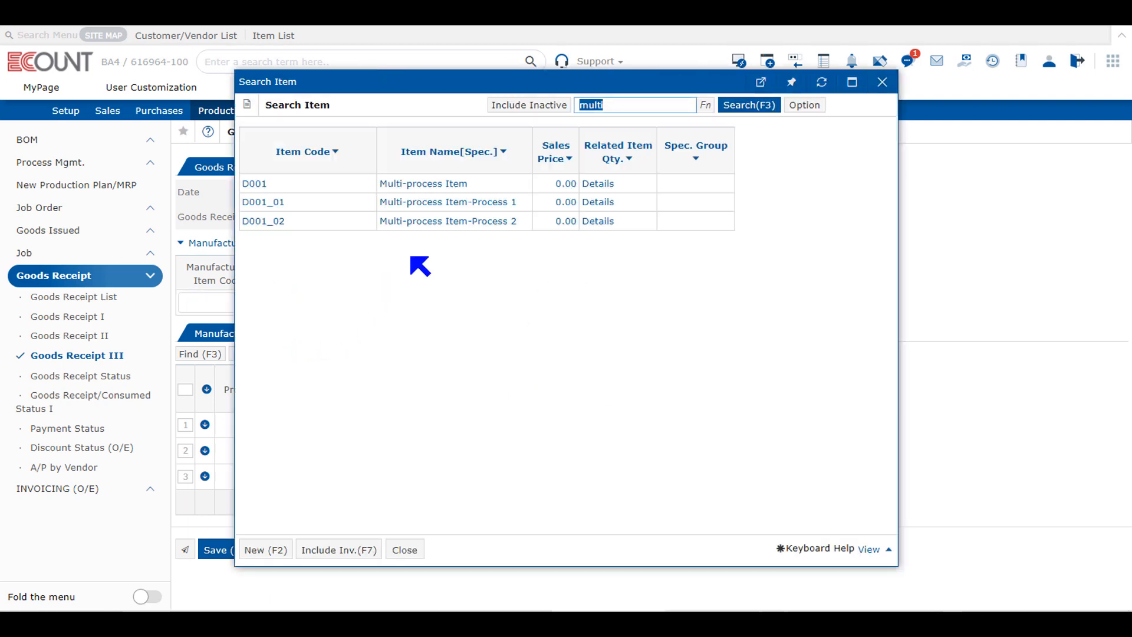
pyautogui.click(445, 184)
pyautogui.click(431, 305)
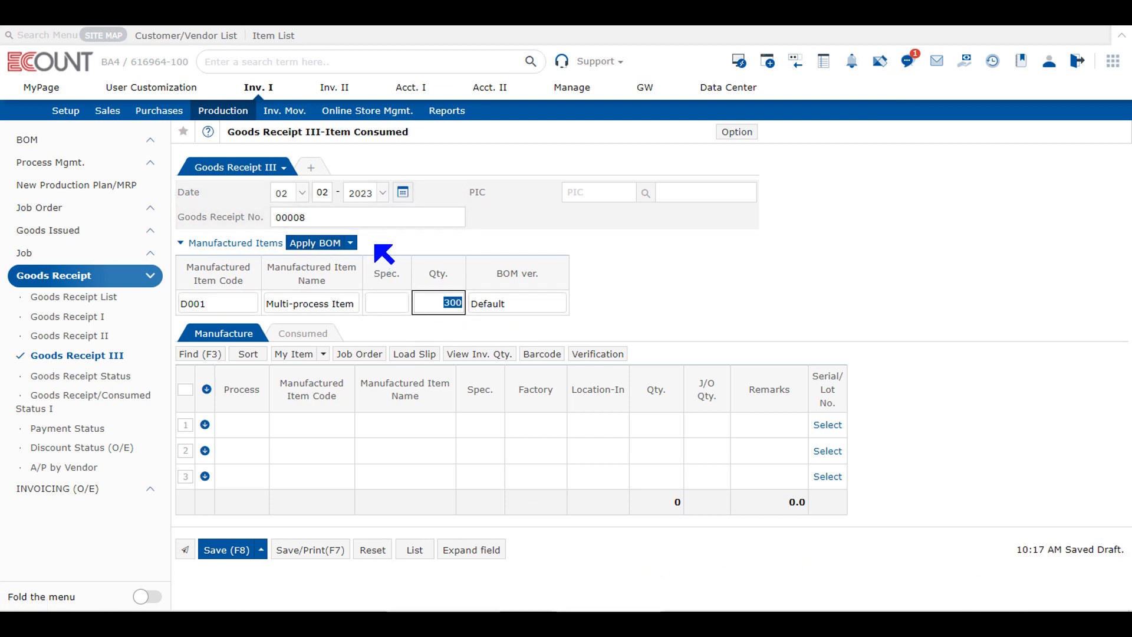
pyautogui.click(319, 247)
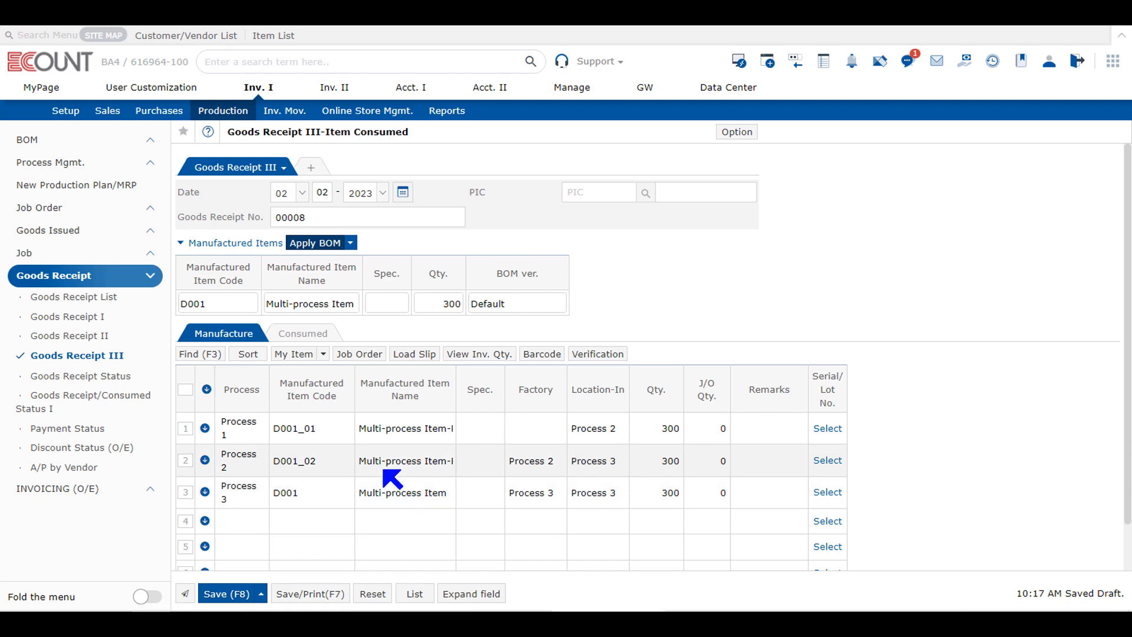
# Step: Widen the item name columns in the Consumed grid and the Manufactured Item Name column in the Manufacture grid to fit the full names
pyautogui.click(302, 333)
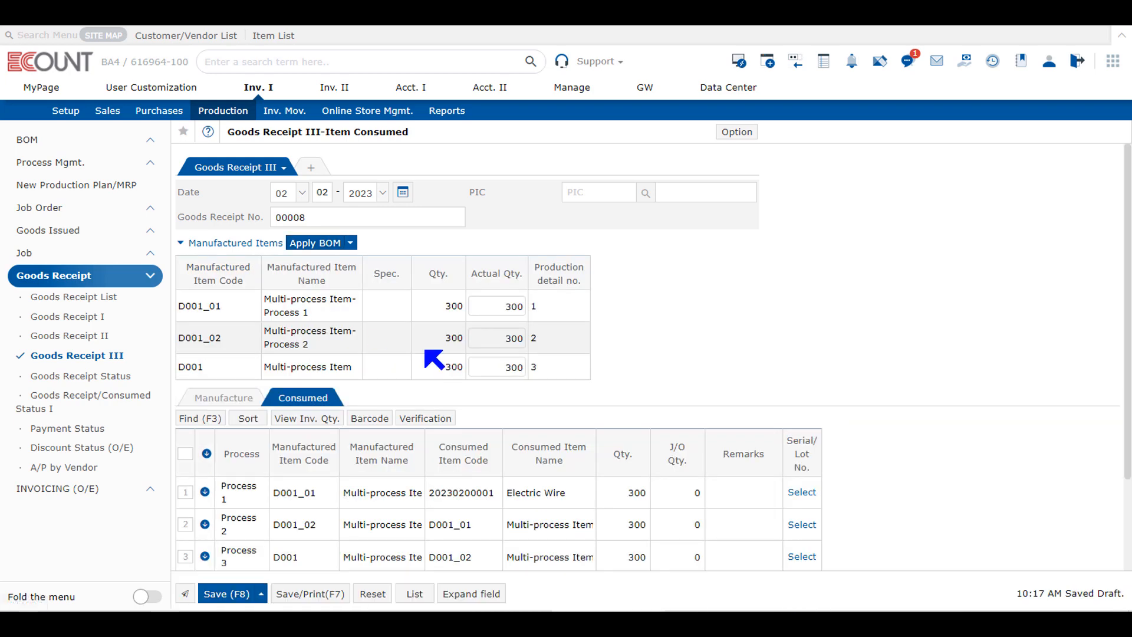
pyautogui.scroll(-1, 585, 430)
pyautogui.scroll(-1, 586, 430)
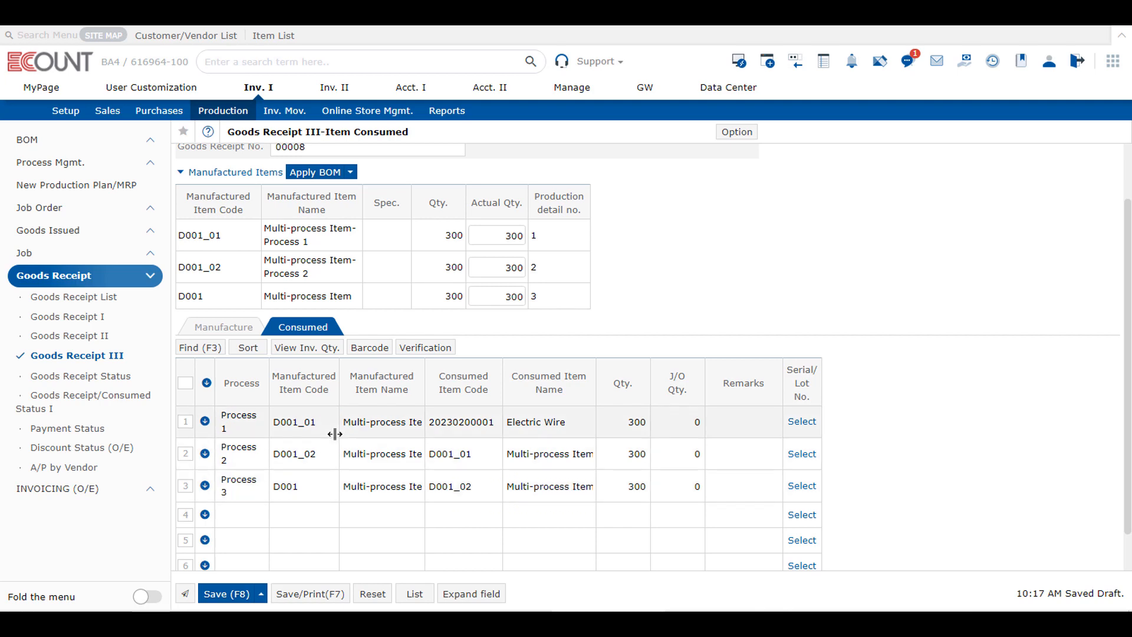
pyautogui.moveTo(424, 384); pyautogui.dragTo(562, 383)
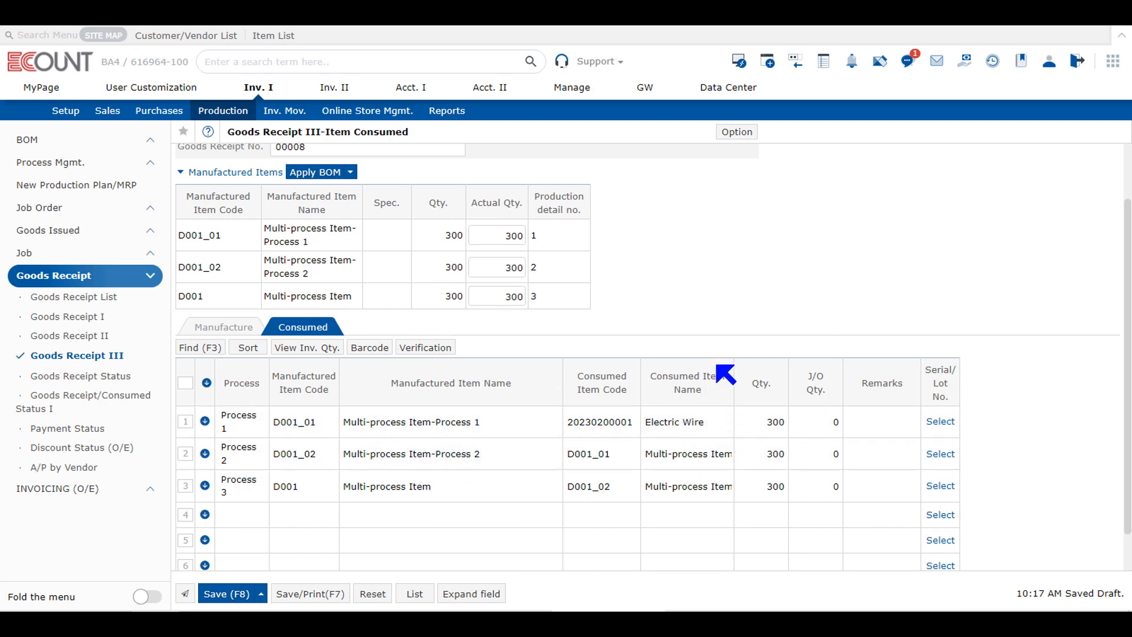
pyautogui.moveTo(733, 371); pyautogui.dragTo(803, 380)
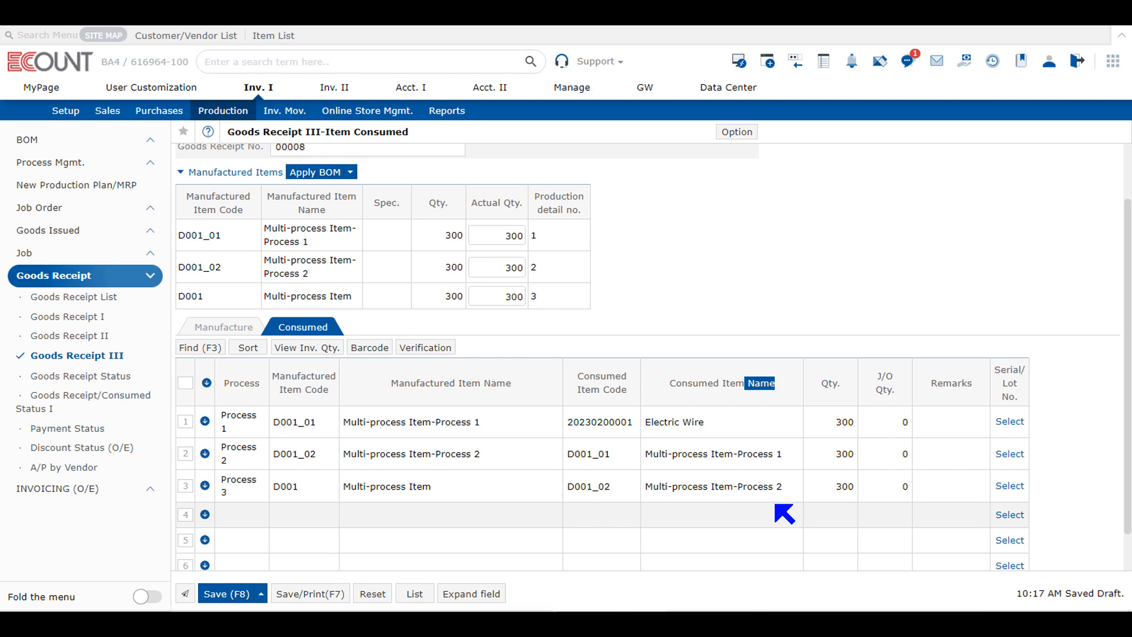
pyautogui.click(250, 328)
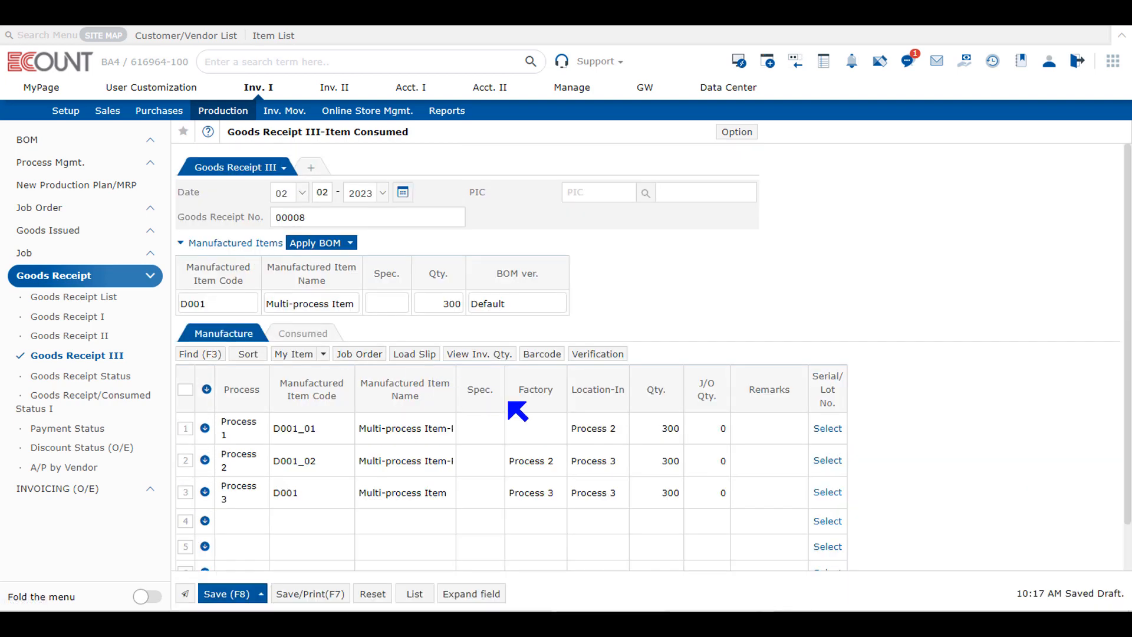
pyautogui.moveTo(456, 386); pyautogui.dragTo(552, 396)
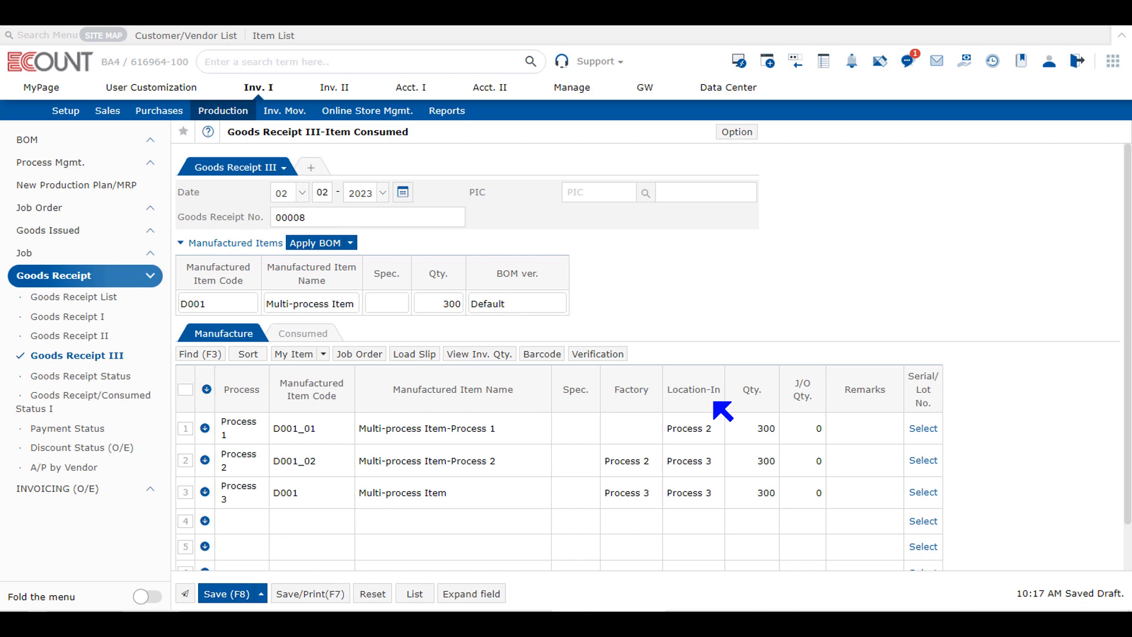
# Step: Set the factory of the D001_01 line to Process 1 (cutting), widening the Factory column to fit, and save the goods receipt
pyautogui.click(632, 427)
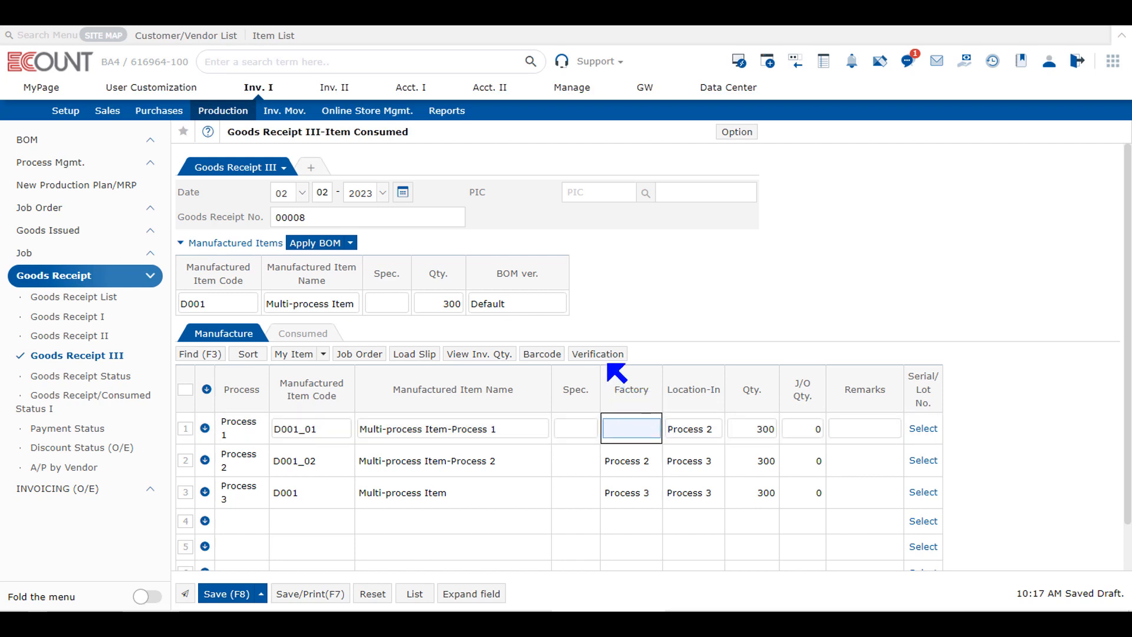
pyautogui.write('cess 1')
pyautogui.press('Return')
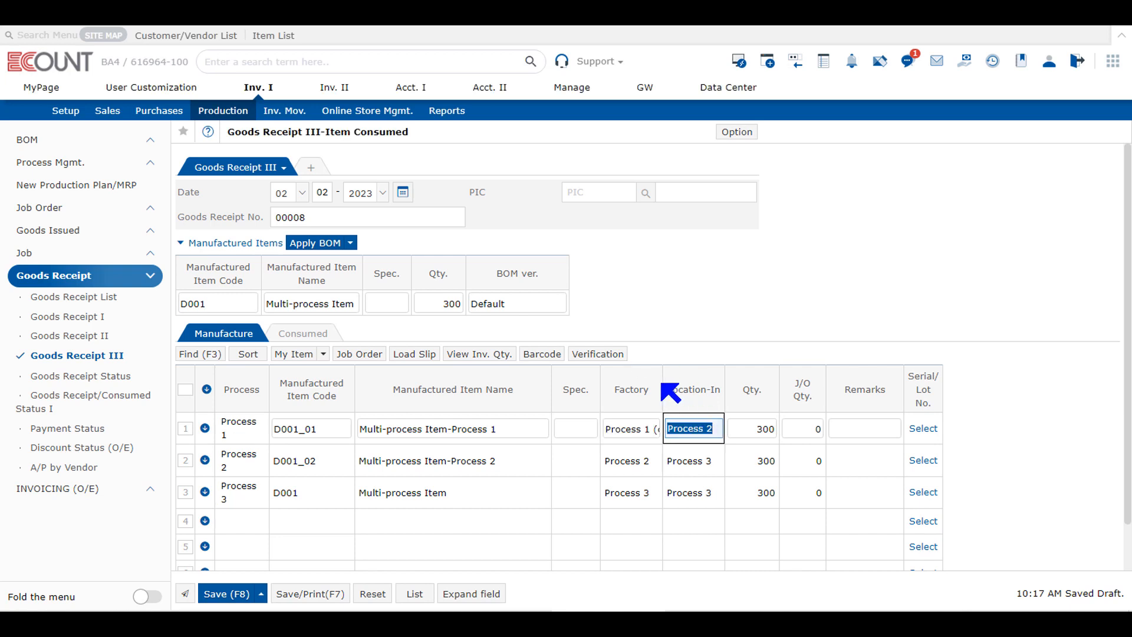
pyautogui.moveTo(658, 383); pyautogui.dragTo(704, 383)
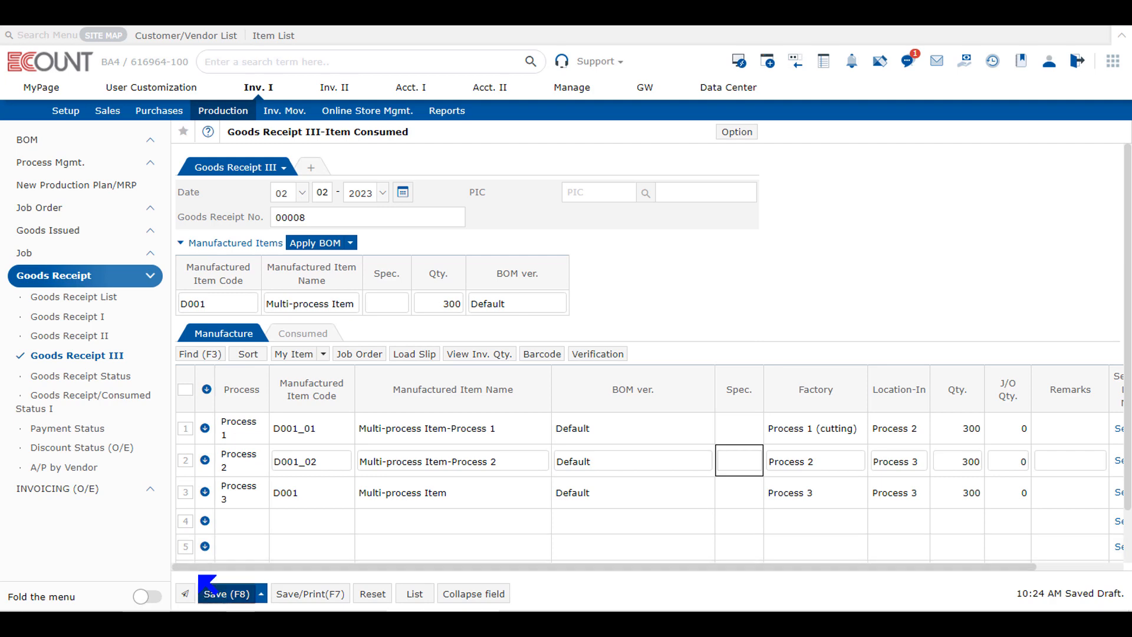
pyautogui.moveTo(242, 597)
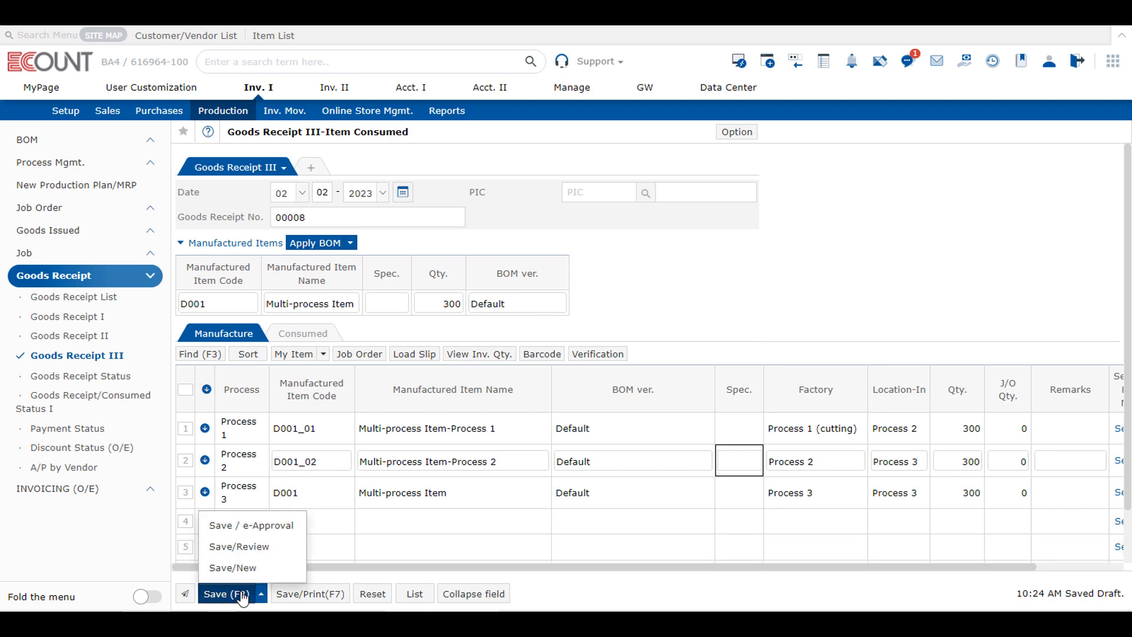
pyautogui.click(242, 594)
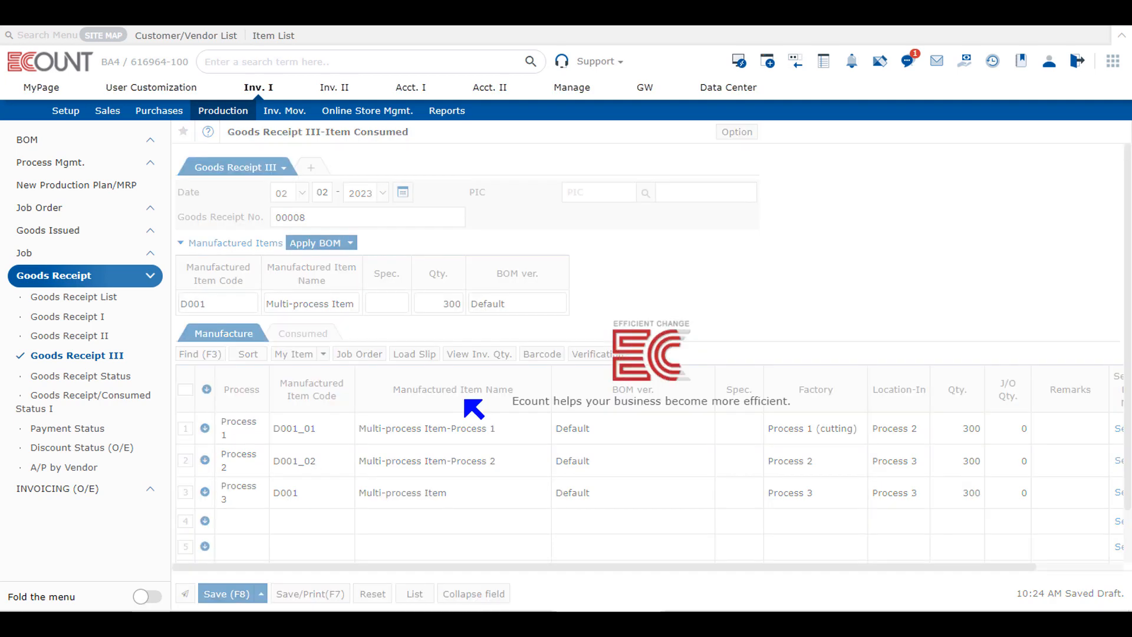
# Step: Search the Goods Receipt List for entries of type Goods Receipt III only, excluding types I and II
pyautogui.click(99, 299)
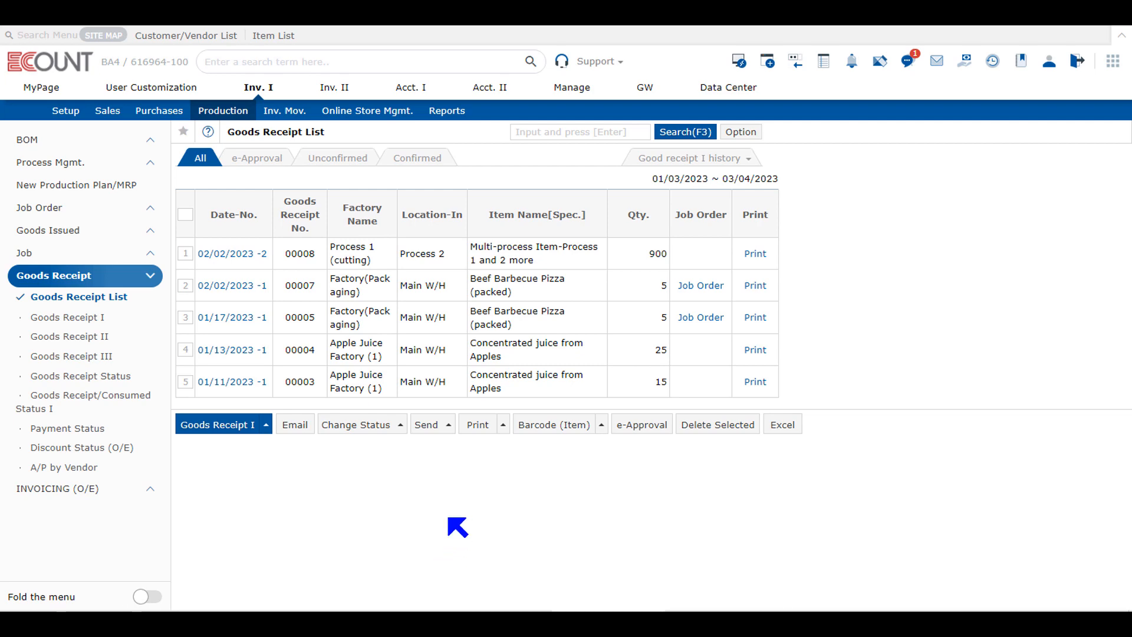
pyautogui.click(685, 132)
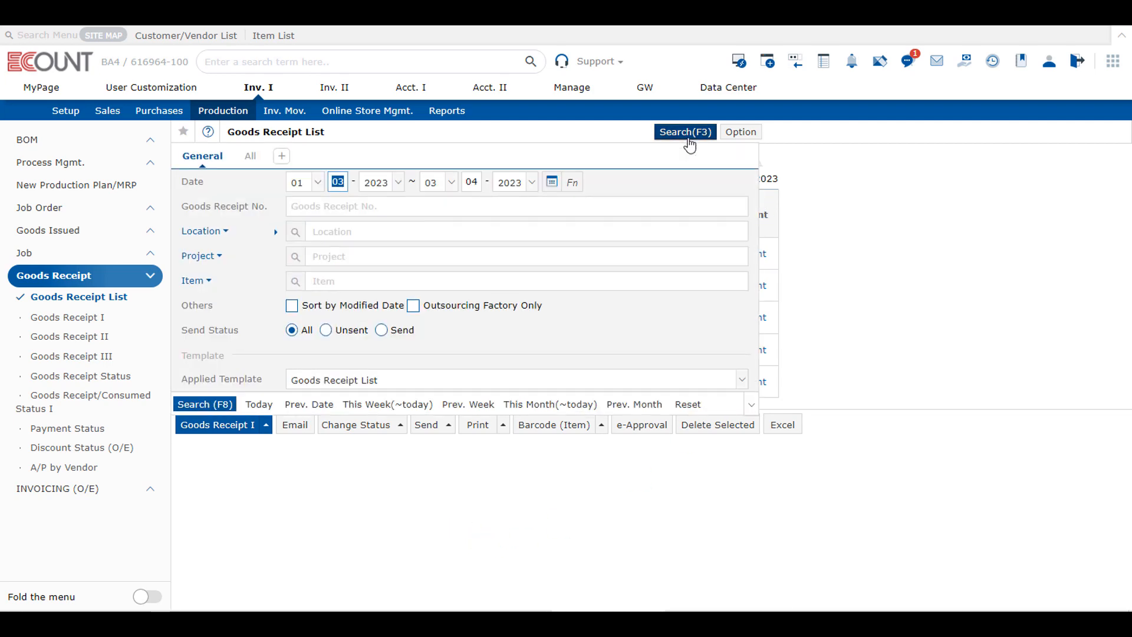
pyautogui.click(248, 158)
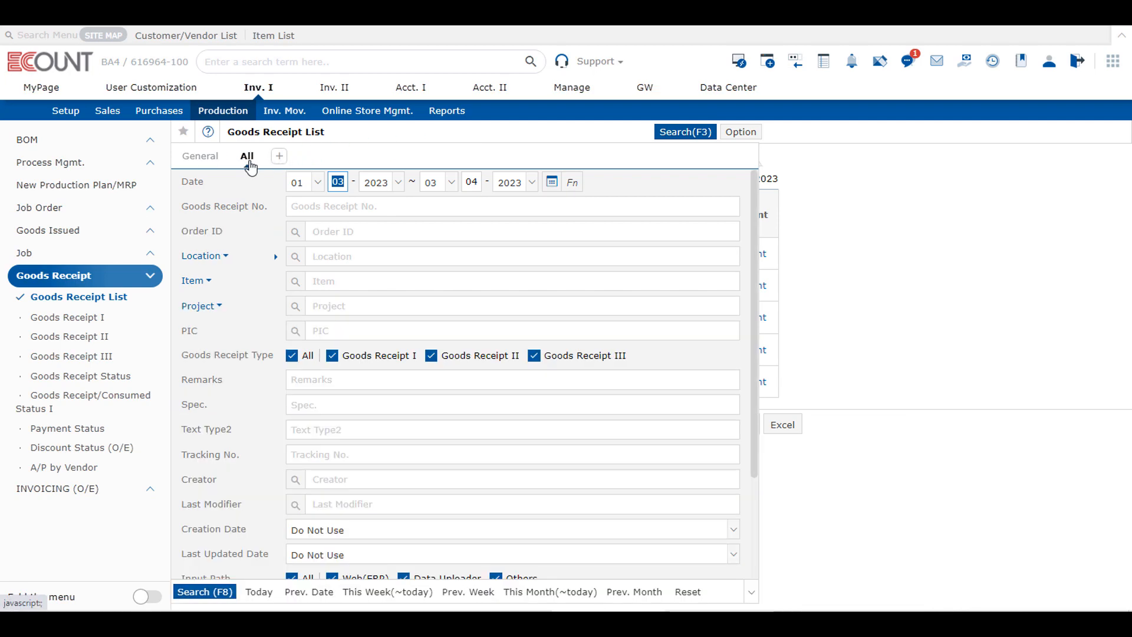
pyautogui.click(293, 355)
pyautogui.click(560, 357)
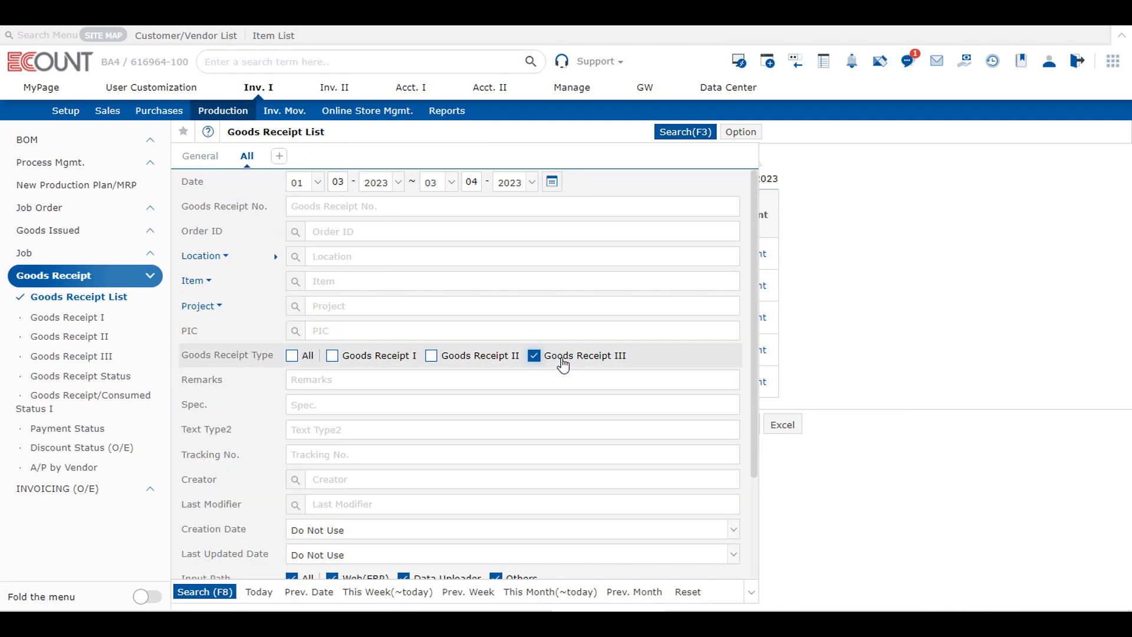
pyautogui.click(580, 372)
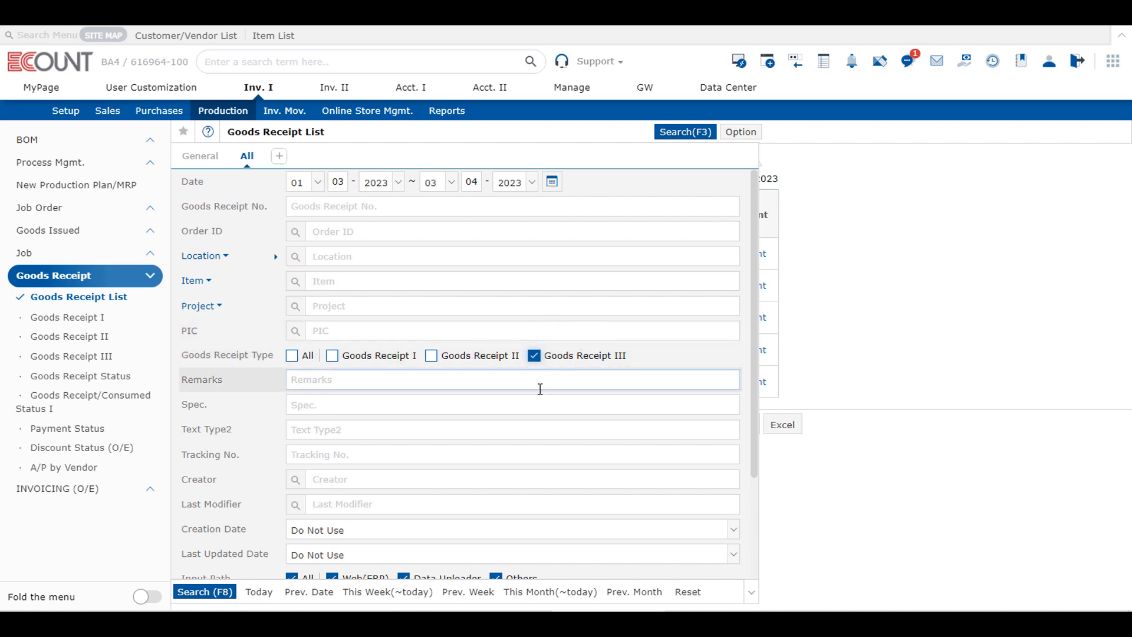
pyautogui.click(212, 592)
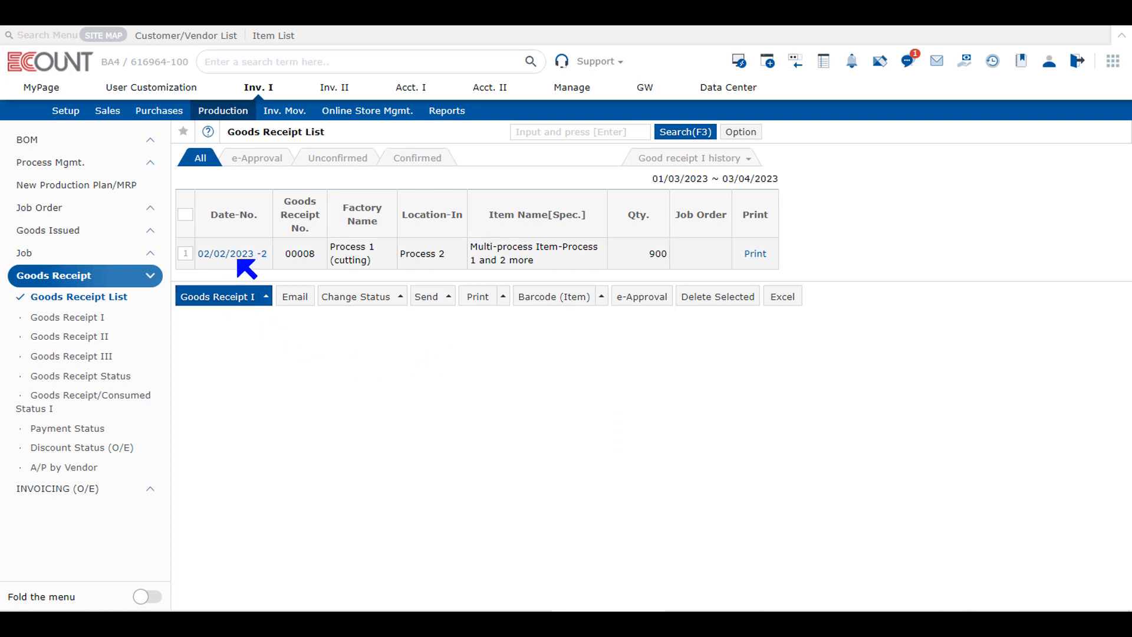
# Step: Open the multi-process item's goods receipt dated 02/02/2023 from the list to review it, and close it without changes
pyautogui.click(239, 265)
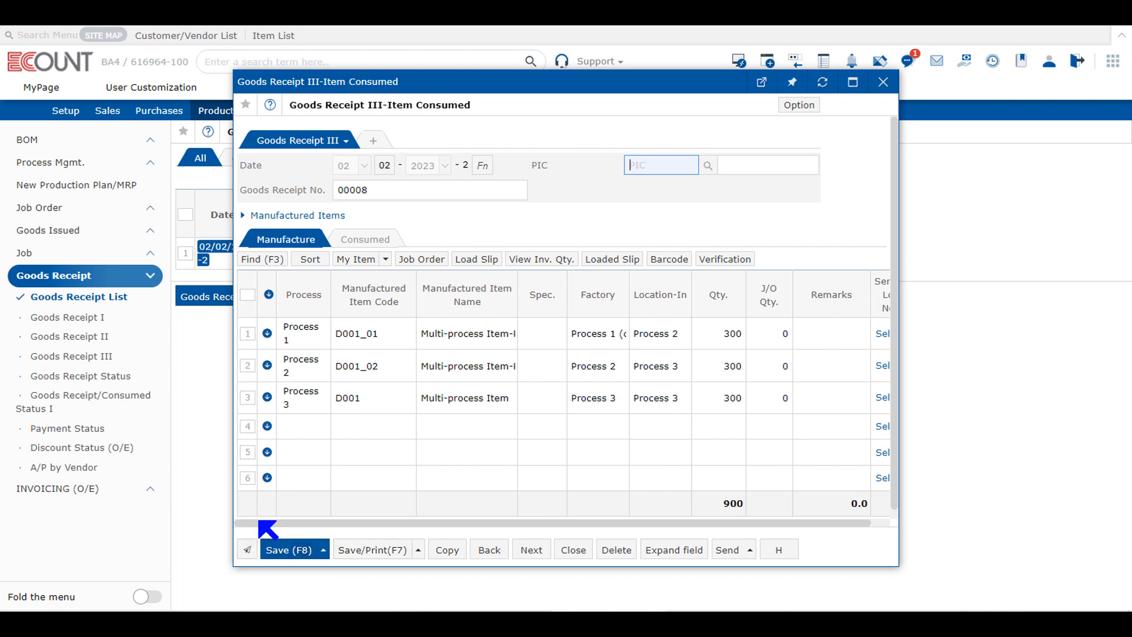
pyautogui.moveTo(272, 564)
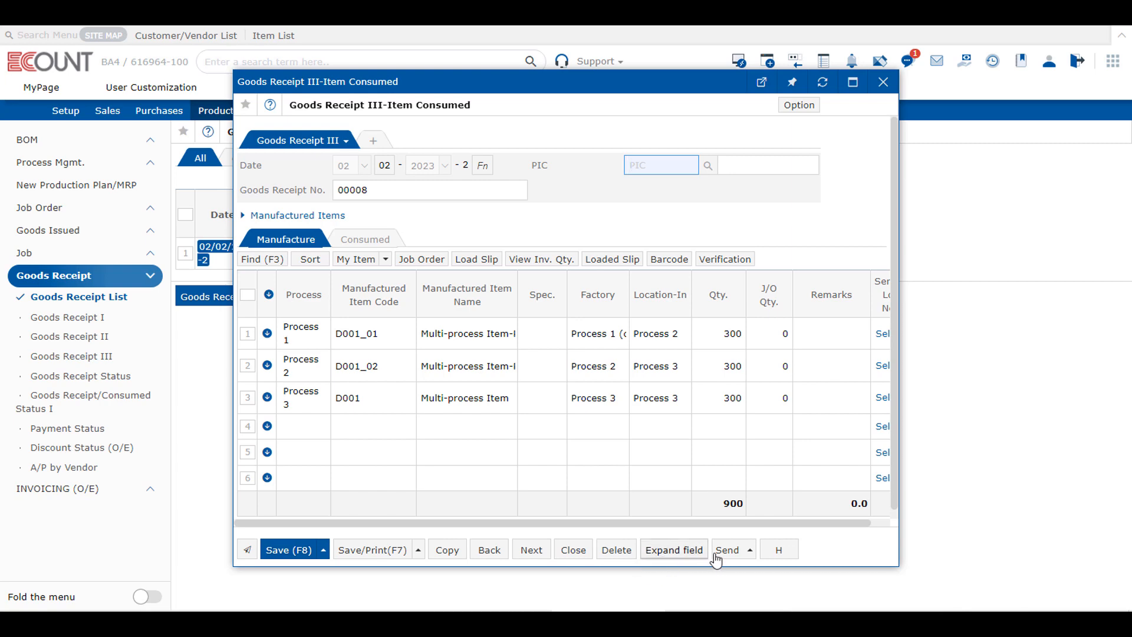
pyautogui.click(574, 550)
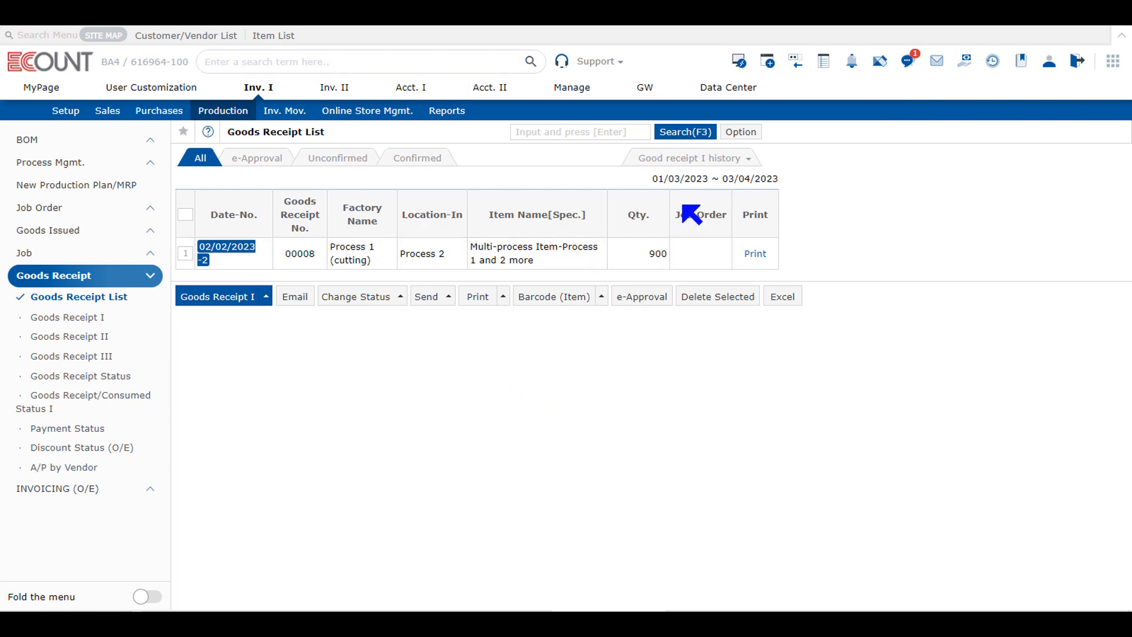
# Step: Reopen the Goods Receipt List search conditions and view the date range calendar, keeping the existing dates
pyautogui.click(702, 134)
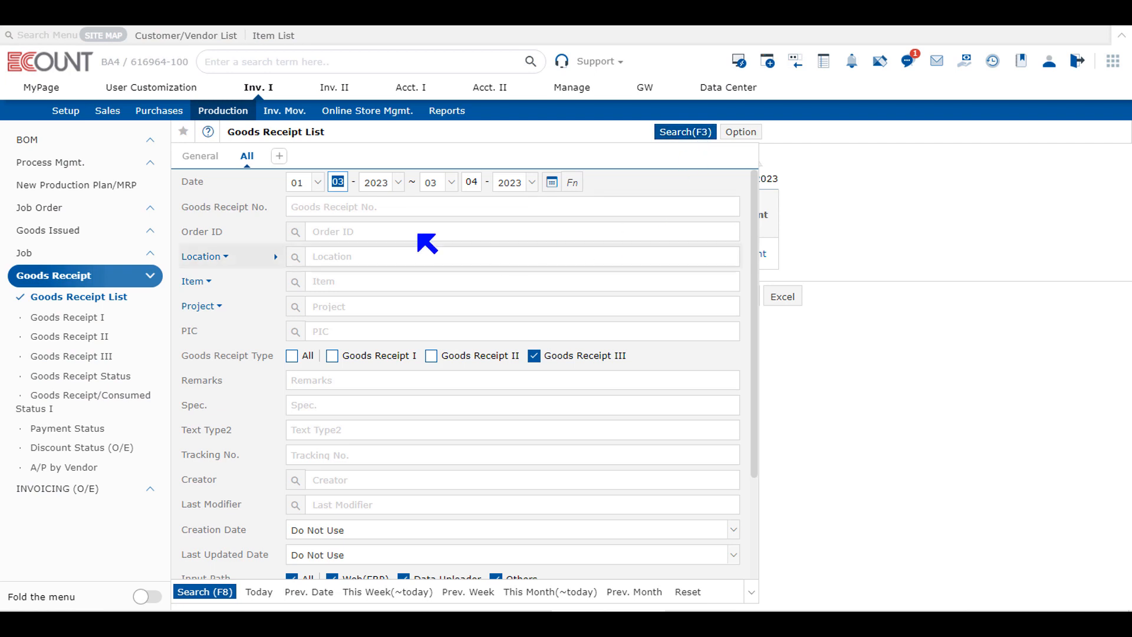
pyautogui.click(552, 182)
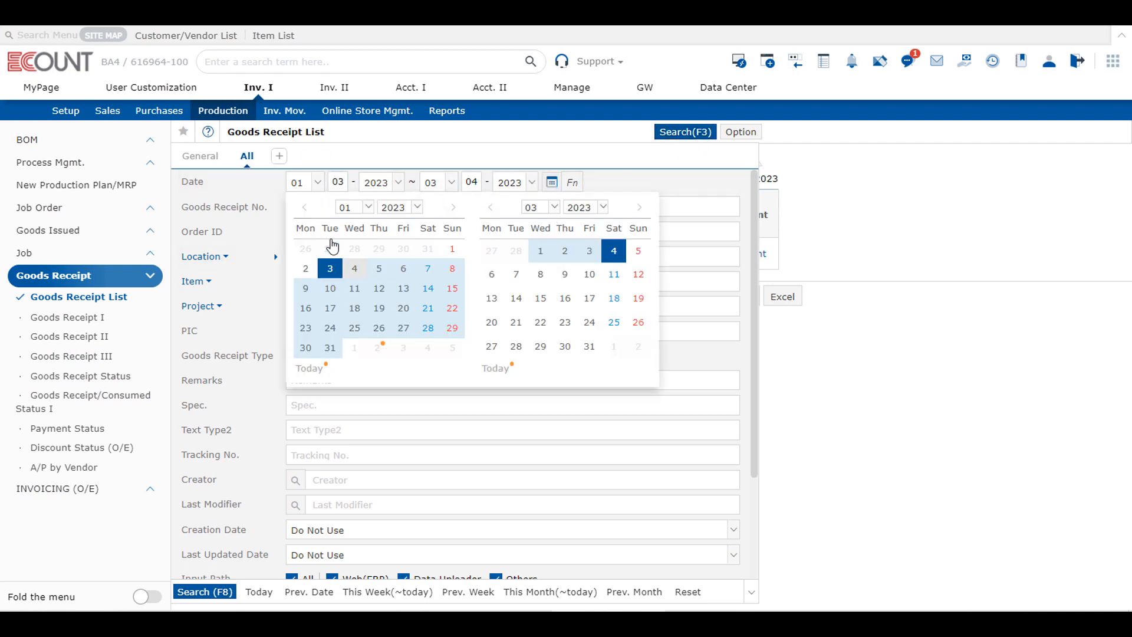
pyautogui.click(551, 182)
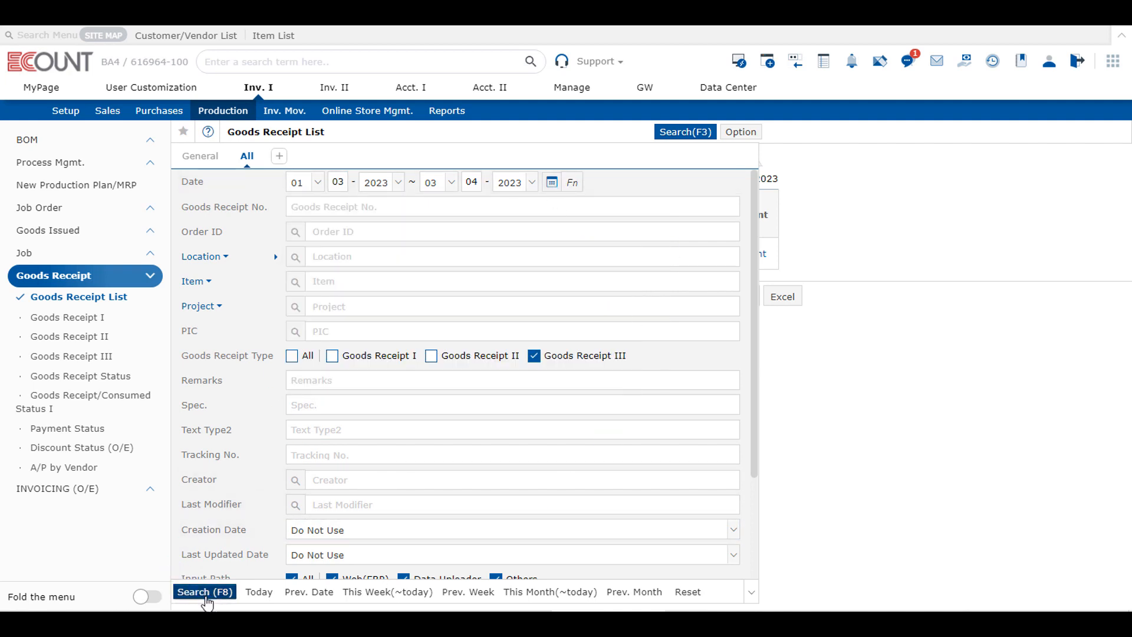